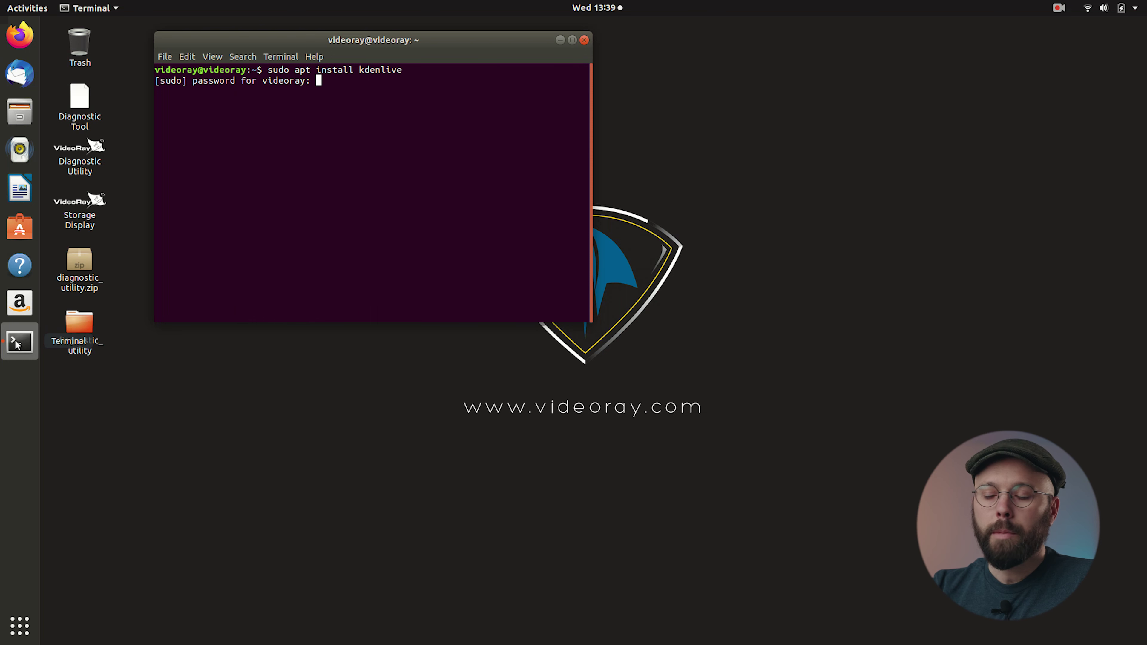
Step: Authorize the Kdenlive installation with the account password, confirm it with y, and close the terminal once it finishes
{"action": "key", "text": "Return"}
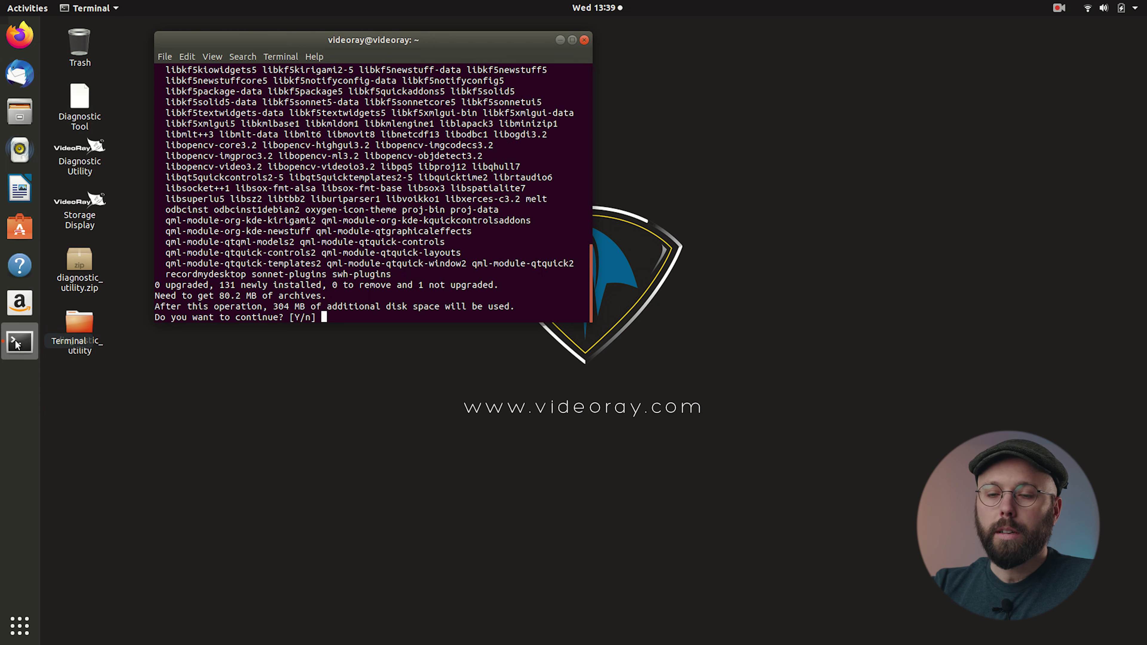
{"action": "type", "text": "y"}
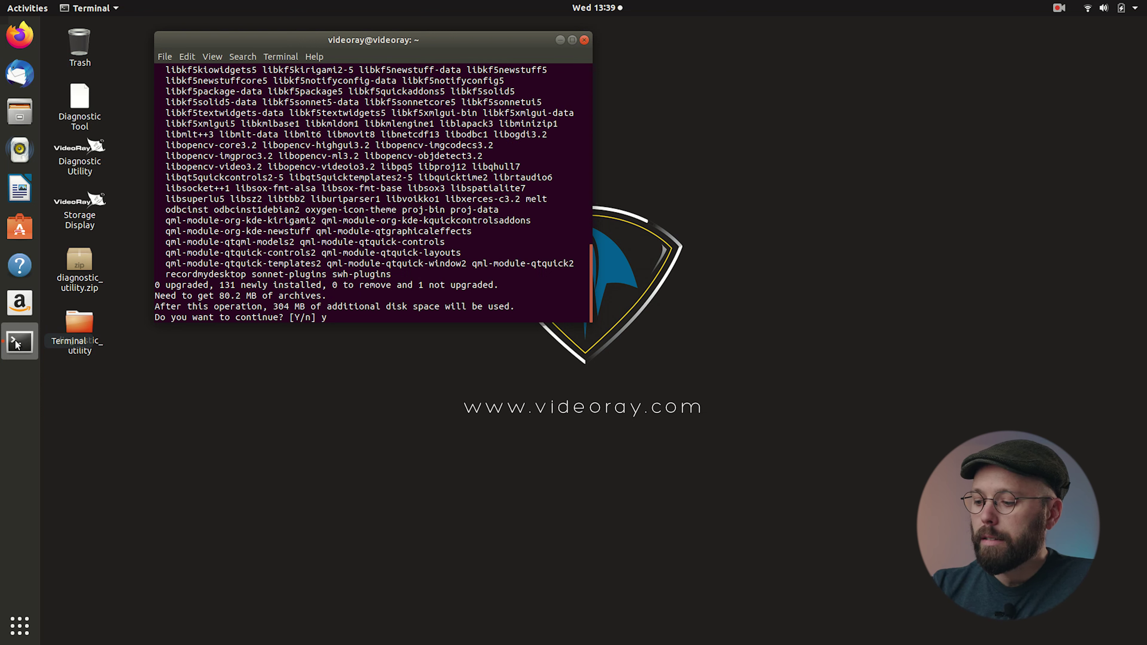
{"action": "key", "text": "Return"}
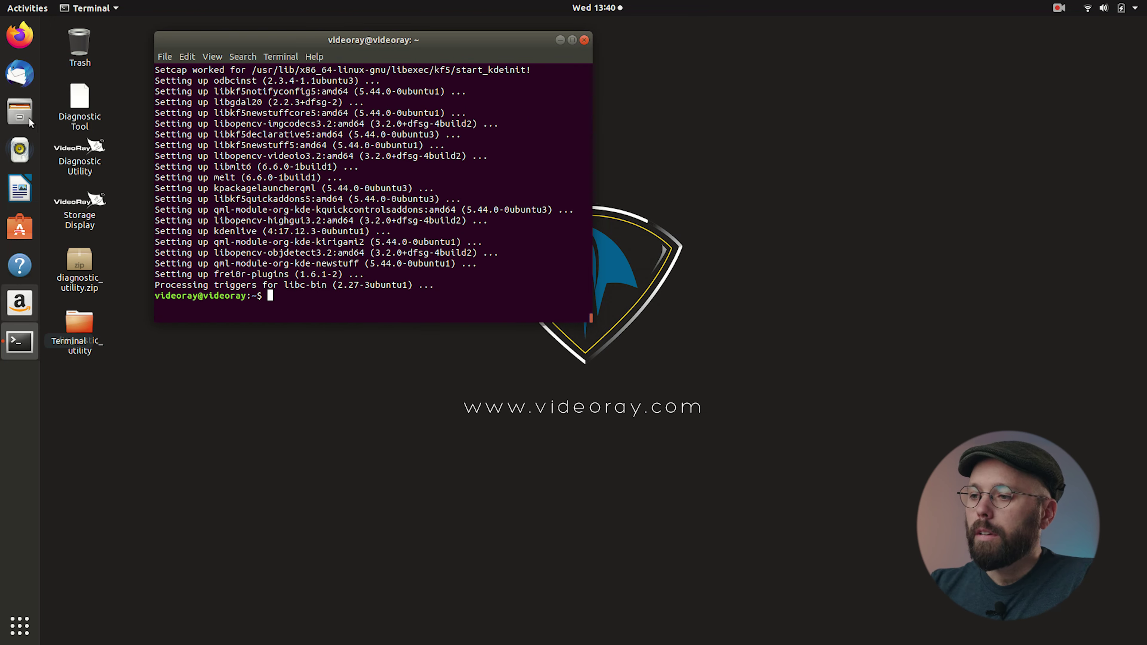
{"action": "left_click", "coordinate": [584, 41]}
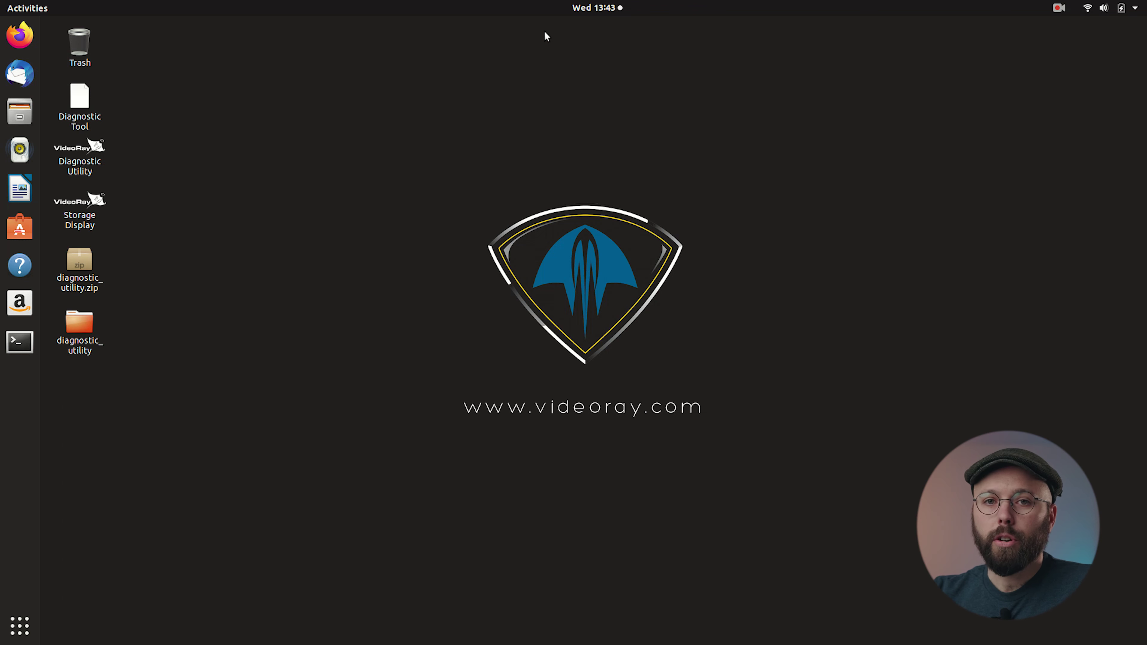
Step: Turn off Wi-Fi in the system settings and close the settings window
{"action": "left_click", "coordinate": [1136, 8]}
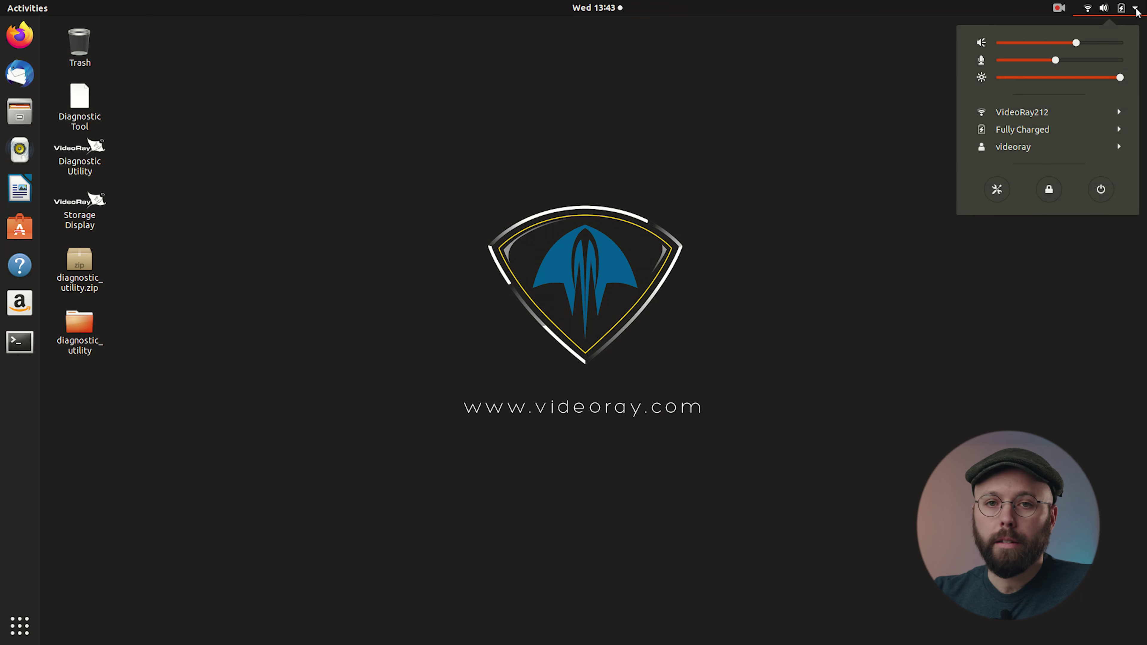
{"action": "left_click", "coordinate": [998, 189]}
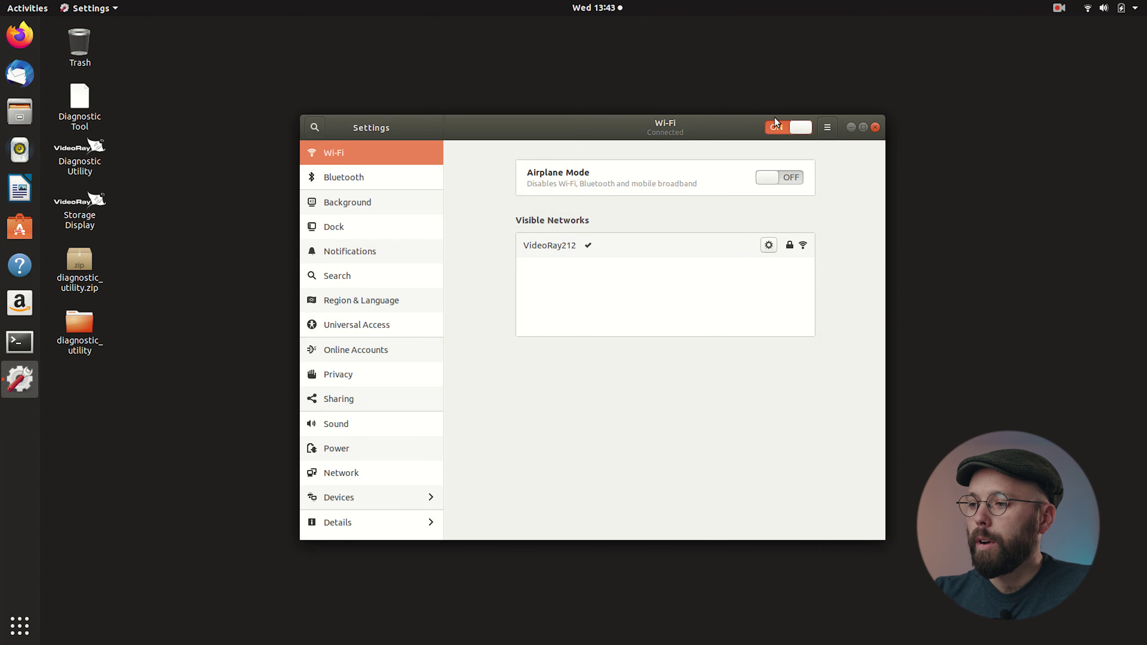
{"action": "left_click", "coordinate": [793, 128]}
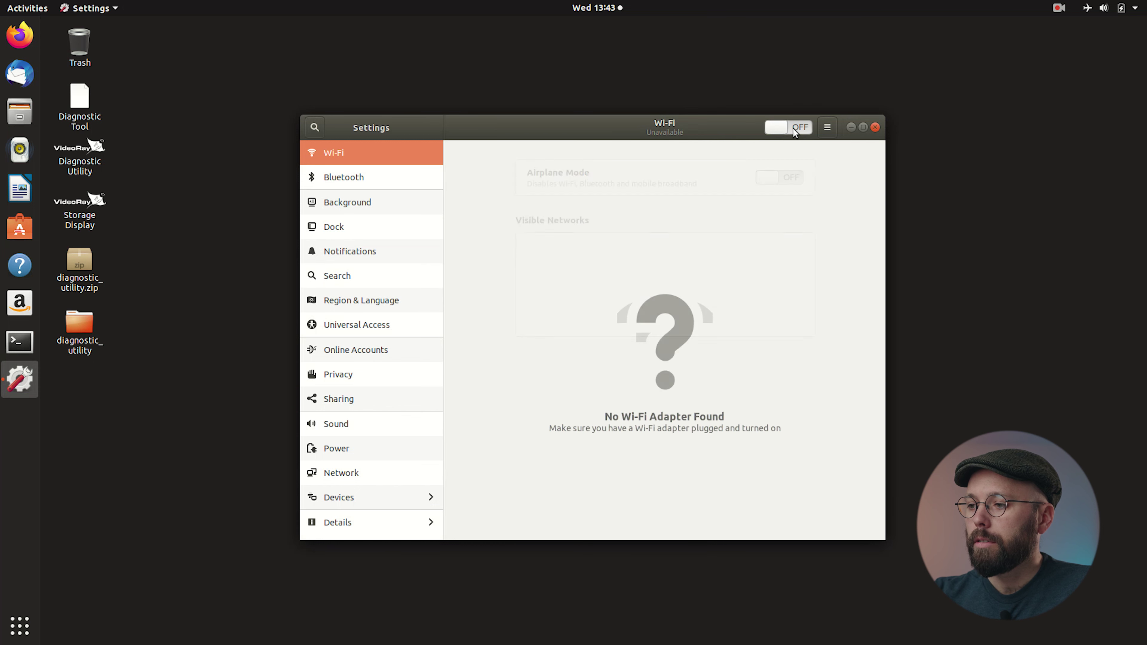
{"action": "left_click", "coordinate": [875, 128]}
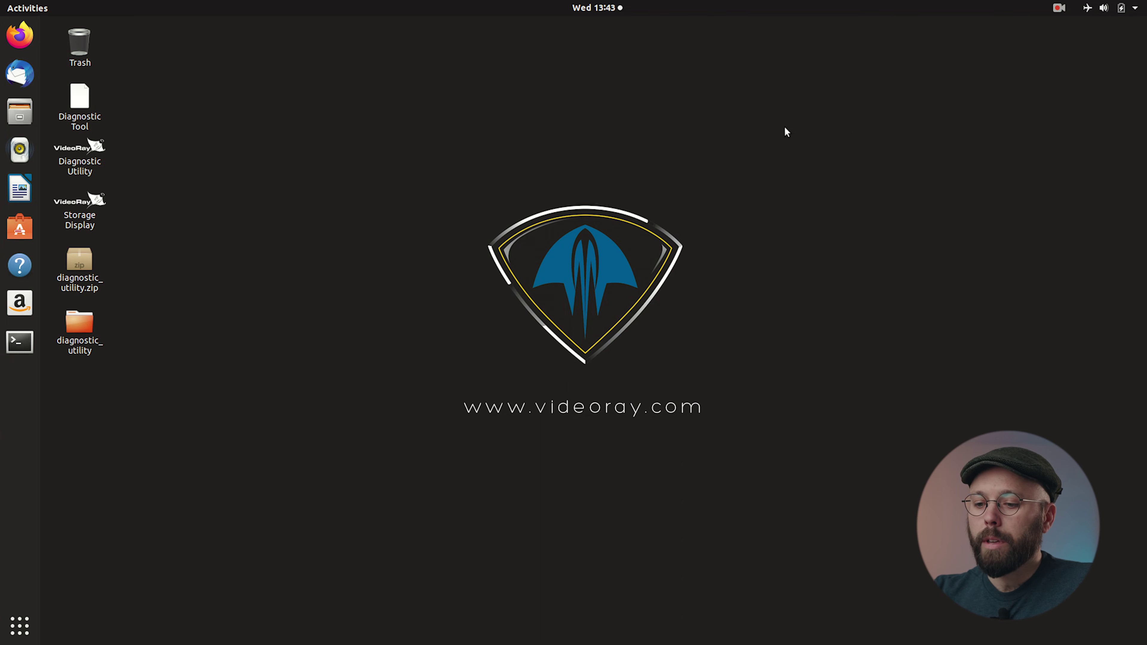
Step: Launch Kdenlive from the installed applications
{"action": "left_click", "coordinate": [20, 627]}
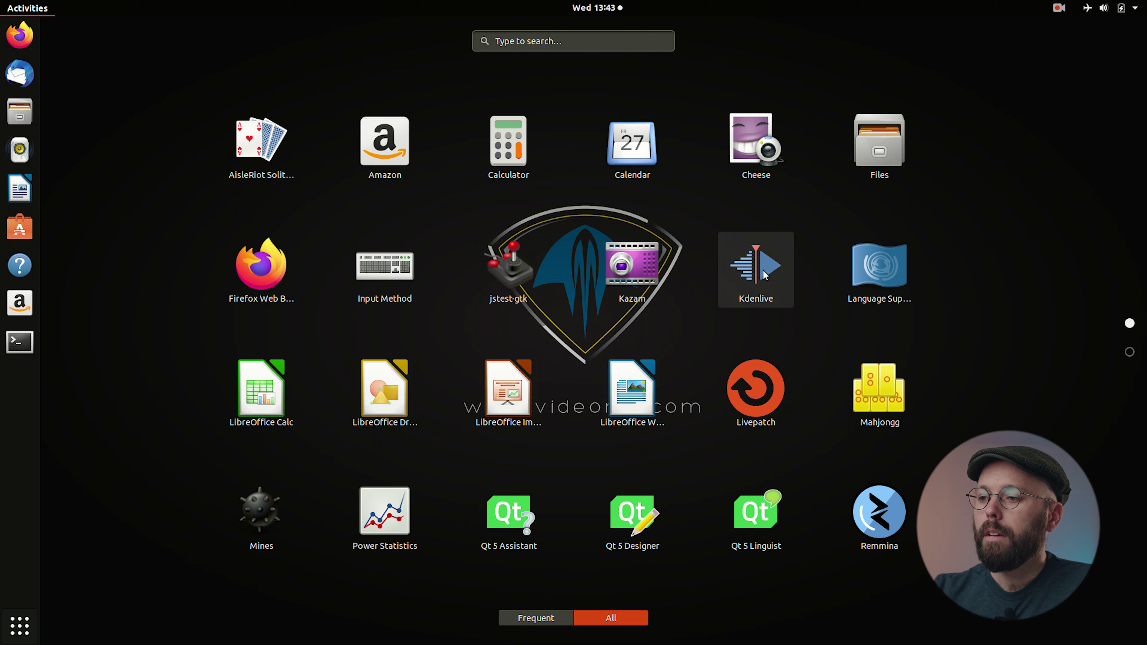
{"action": "left_click", "coordinate": [543, 41]}
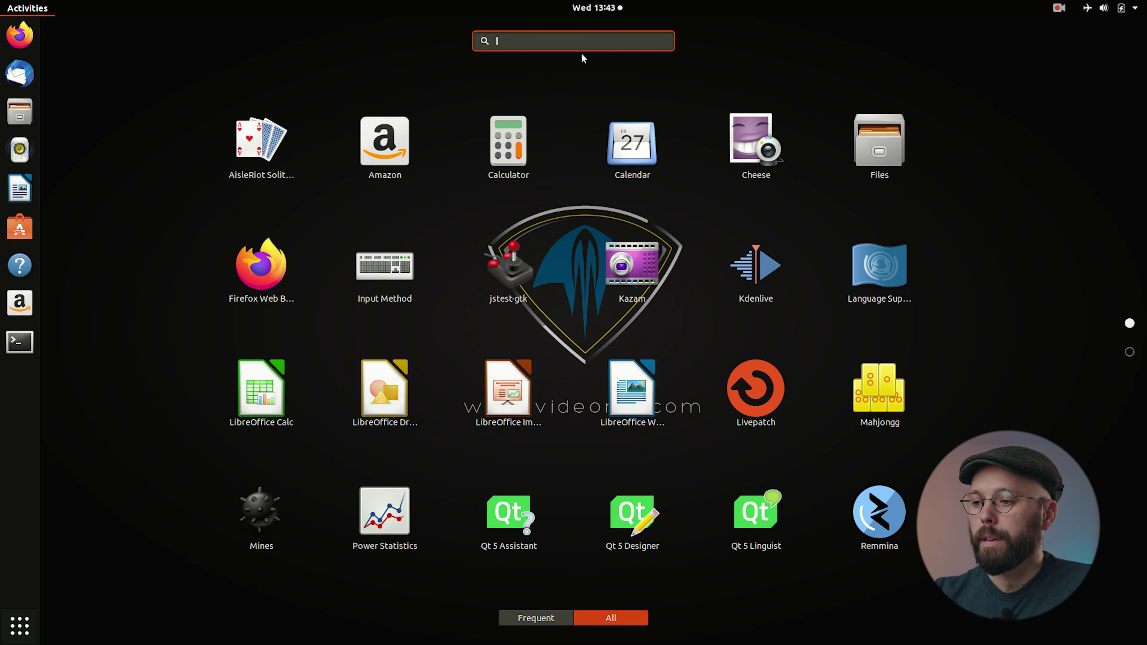
{"action": "left_click", "coordinate": [764, 282]}
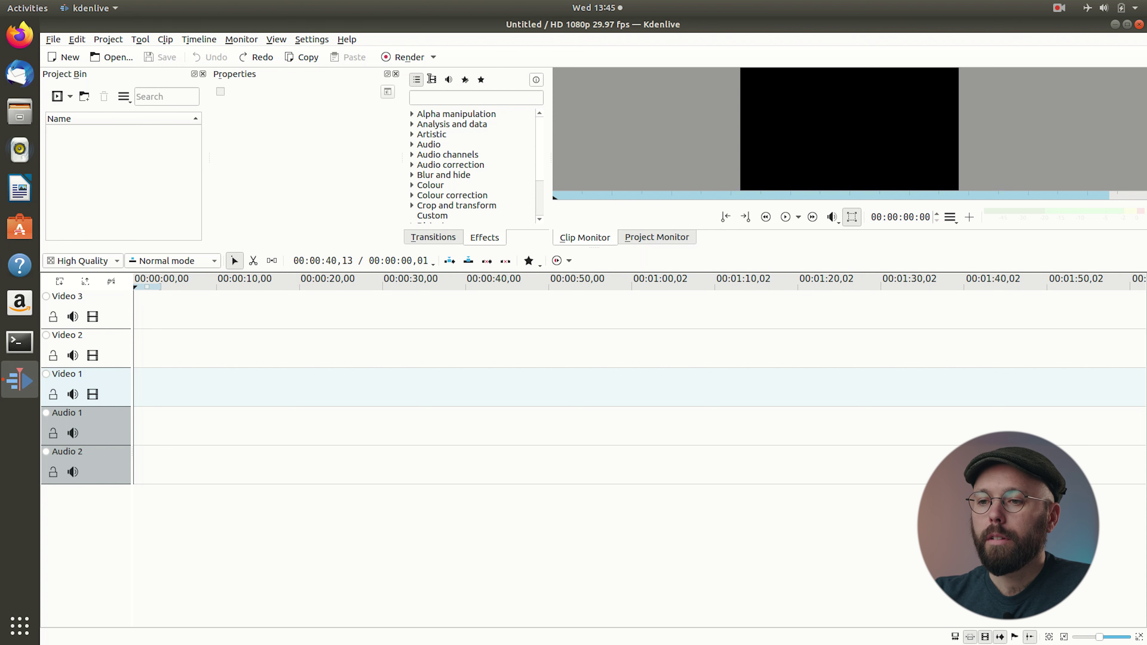
Step: Import 20221021_052917.816_video.mp4 from the gss_logs folder in Home into the project bin and close the file manager
{"action": "left_click", "coordinate": [19, 111]}
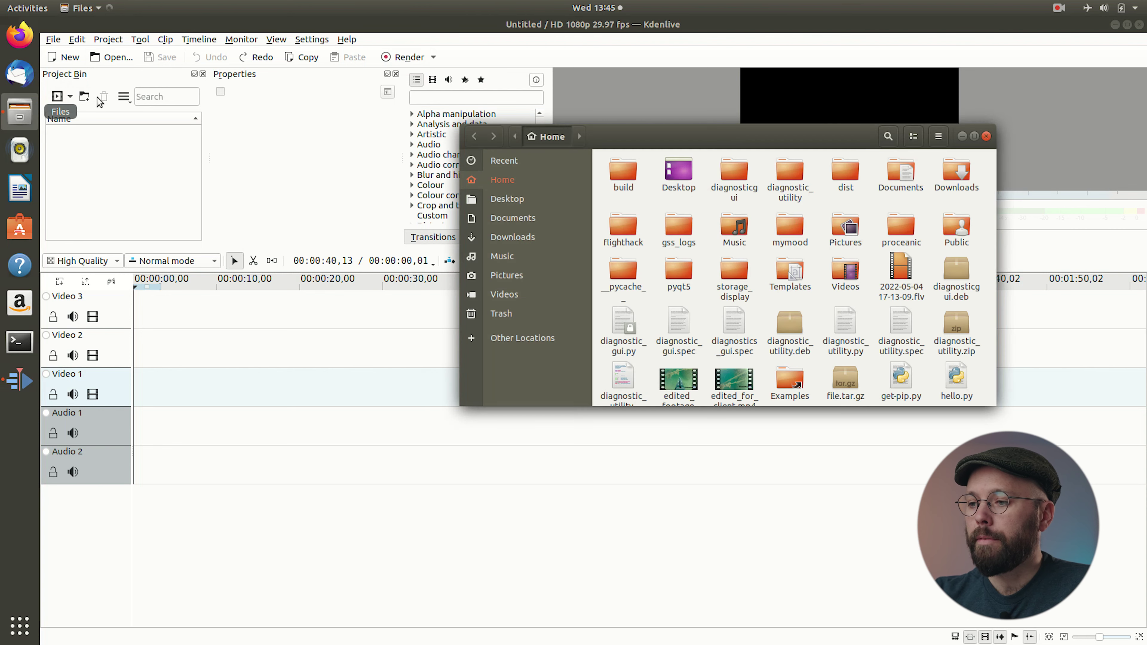
{"action": "double_click", "coordinate": [673, 237]}
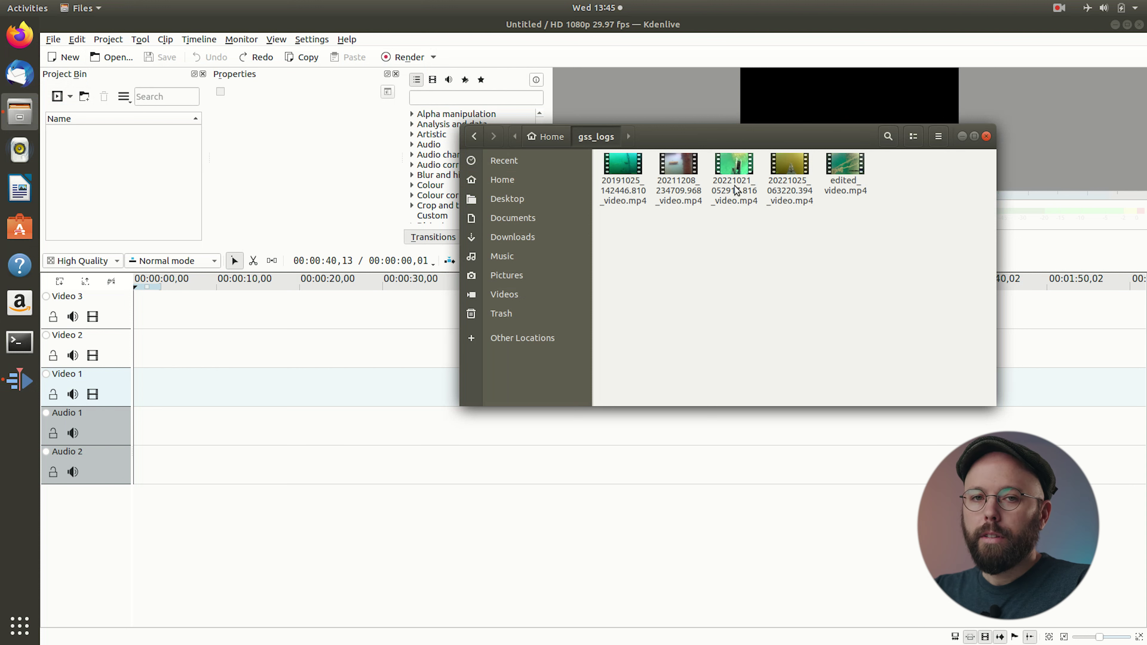
{"action": "left_click", "coordinate": [735, 174]}
{"action": "left_click_drag", "start_coordinate": [735, 174], "coordinate": [115, 169]}
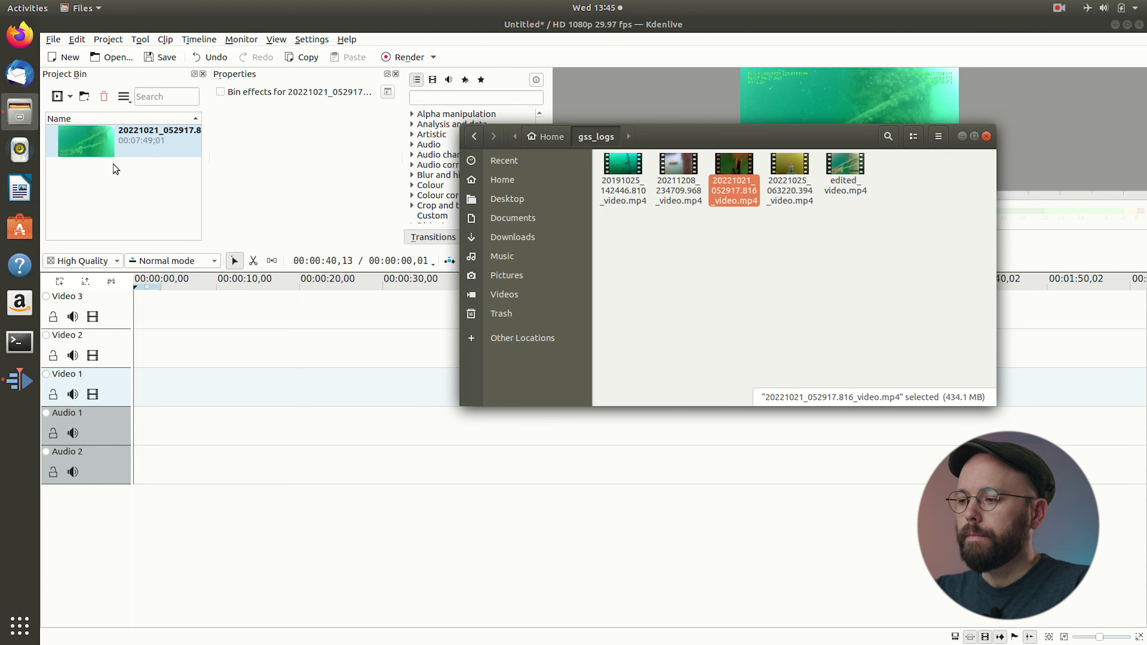
{"action": "left_click", "coordinate": [987, 136]}
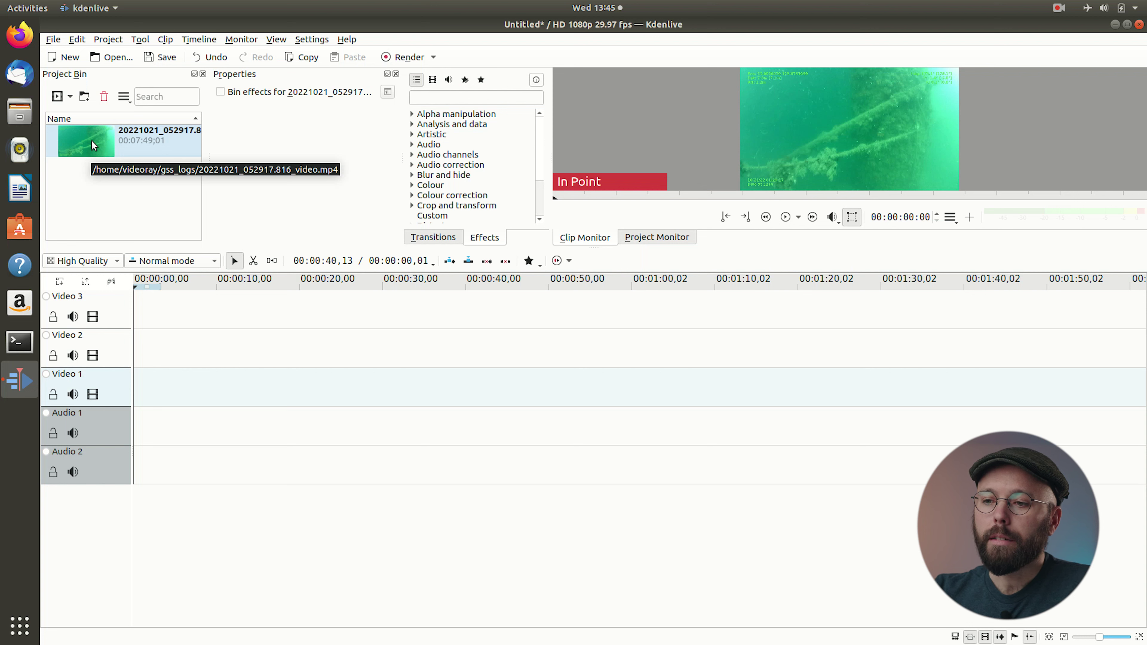
Step: Place the imported clip at the start of the Video 1 track and preview its playback from the beginning
{"action": "left_click_drag", "start_coordinate": [91, 141], "coordinate": [135, 388]}
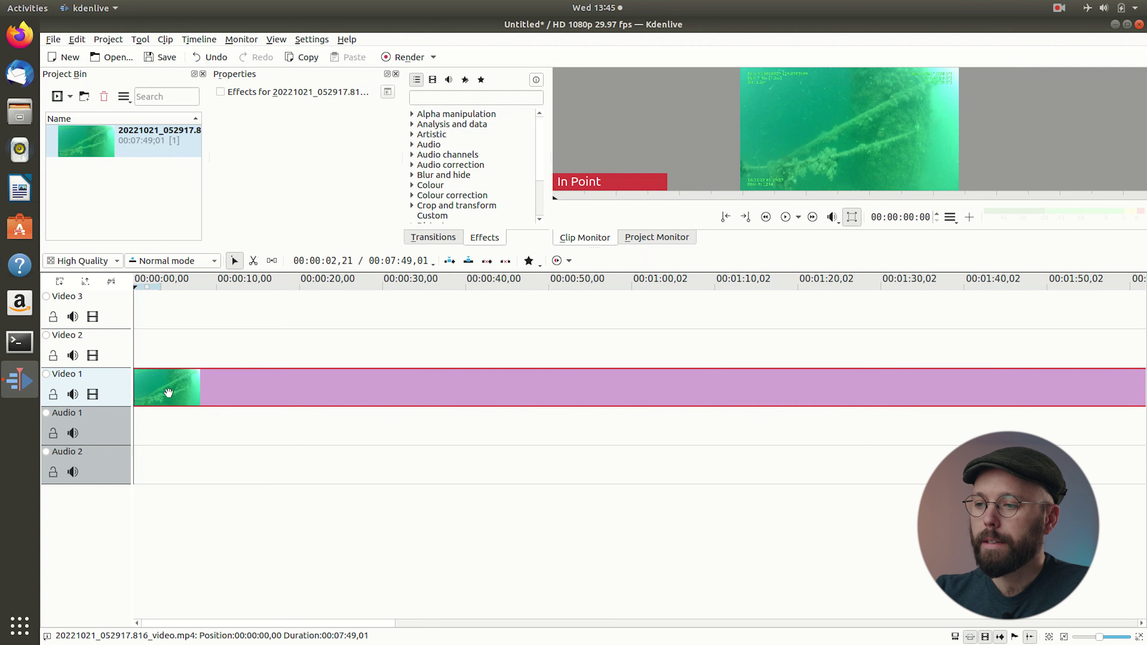
{"action": "mouse_move", "coordinate": [136, 288]}
{"action": "left_mouse_down"}
{"action": "mouse_move", "coordinate": [360, 294]}
{"action": "mouse_move", "coordinate": [134, 295]}
{"action": "left_mouse_up"}
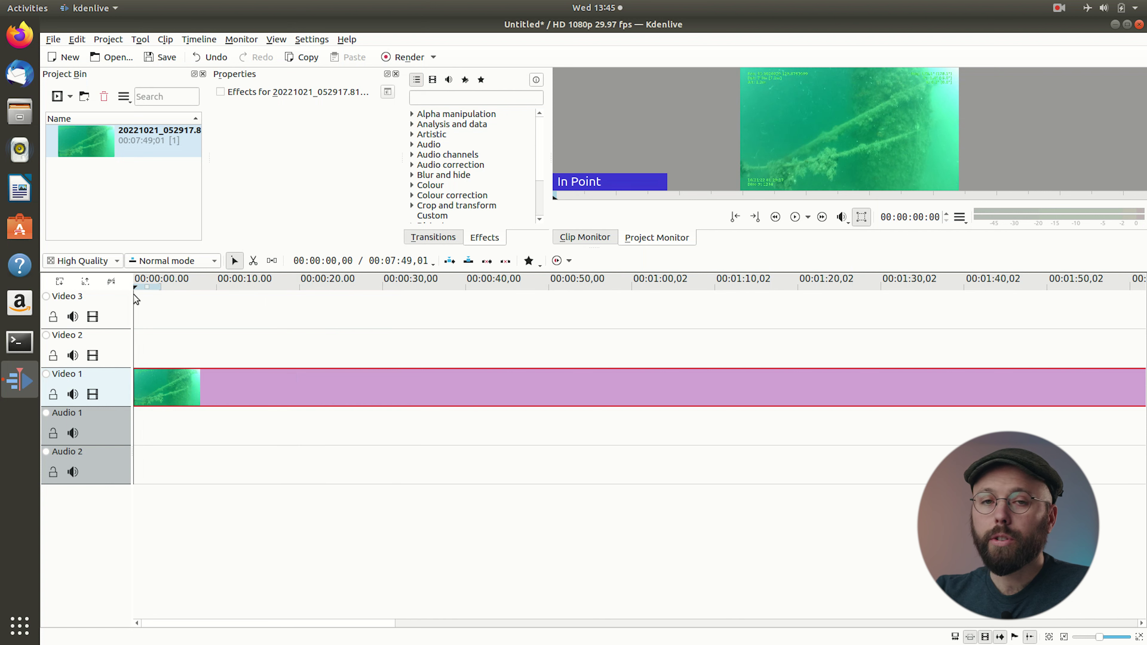
{"action": "key", "text": "space"}
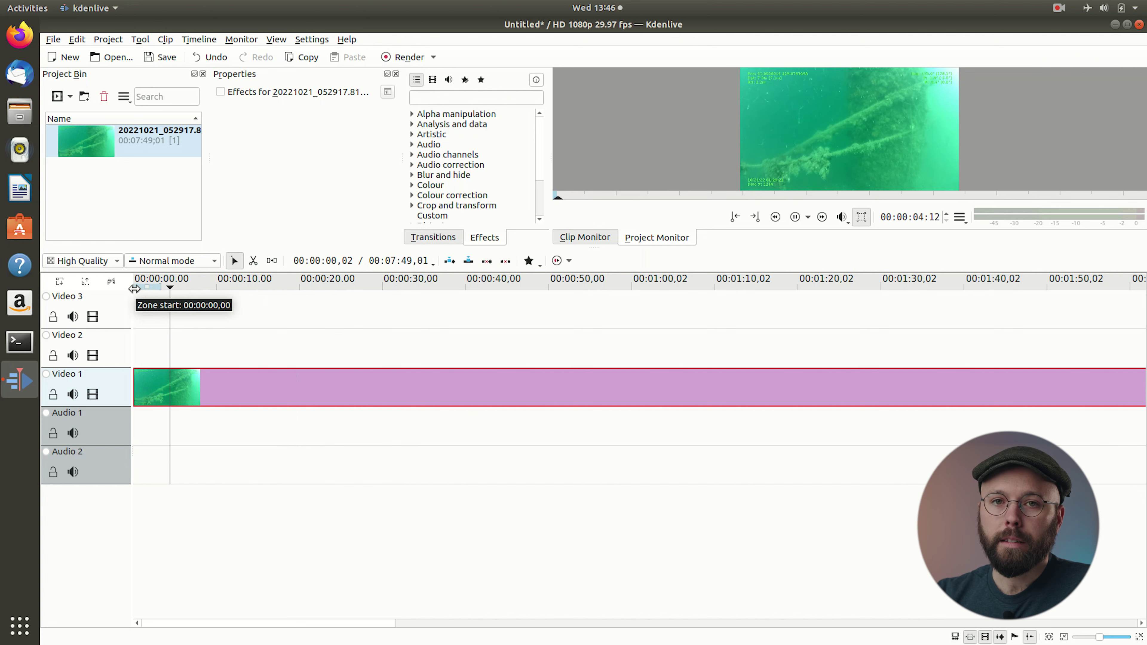
{"action": "key", "text": "space"}
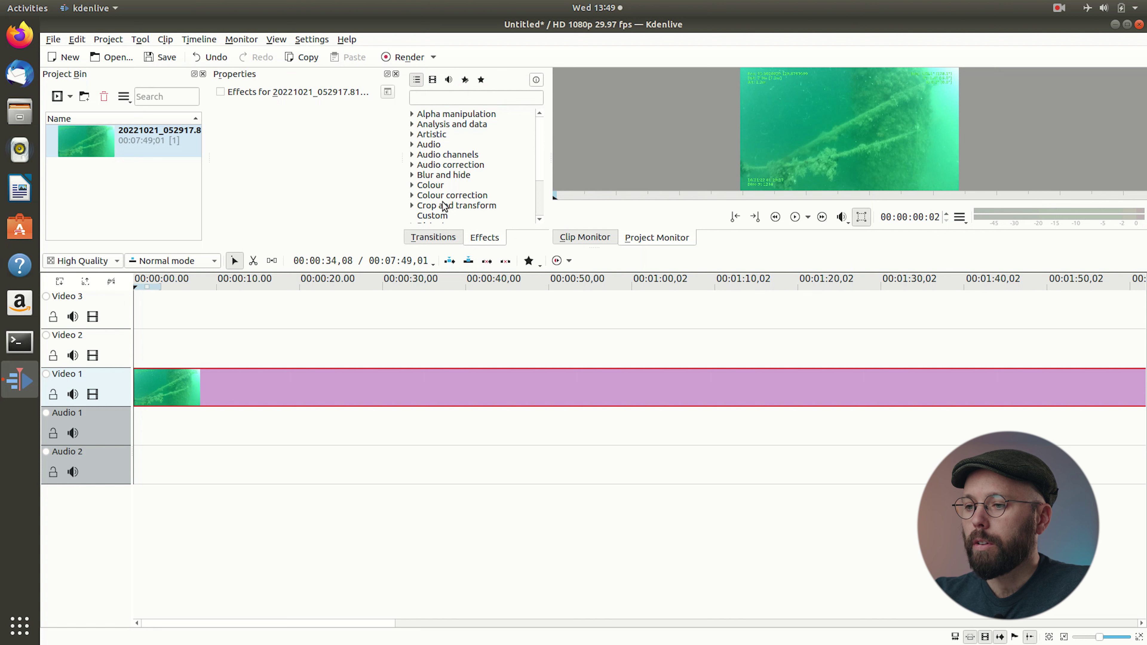
Step: Apply the RGB adjustment effect from the Colour correction group to the clip on Video 1
{"action": "left_click", "coordinate": [416, 197]}
{"action": "scroll", "coordinate": [422, 199], "scroll_direction": "down", "scroll_amount": 3}
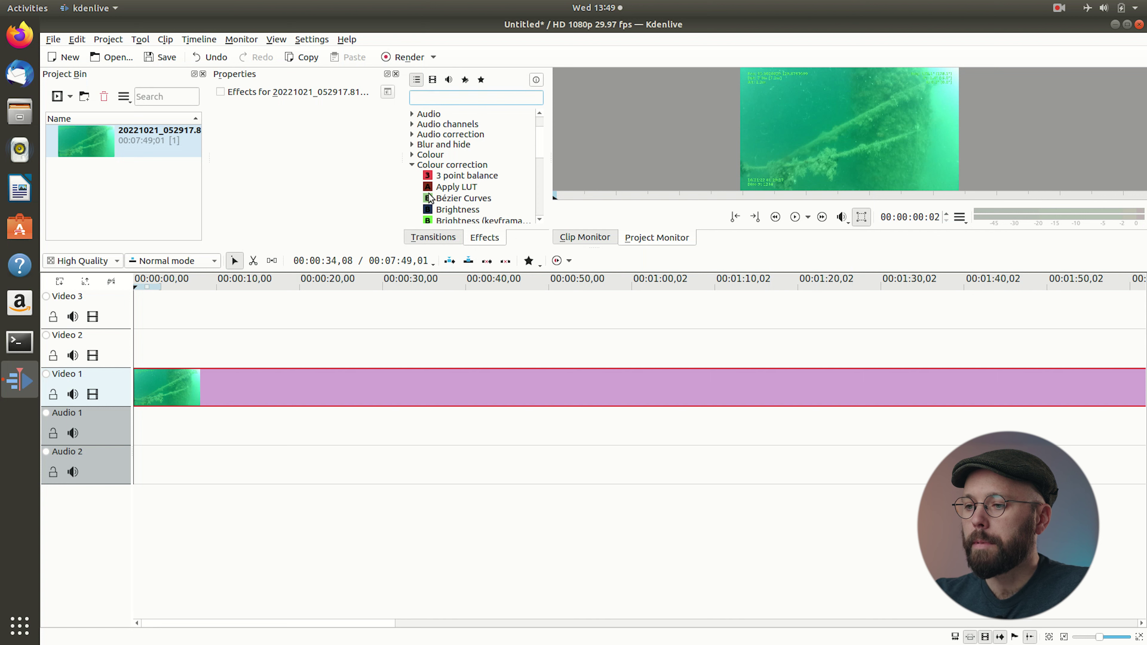
{"action": "scroll", "coordinate": [429, 197], "scroll_direction": "down", "scroll_amount": 1}
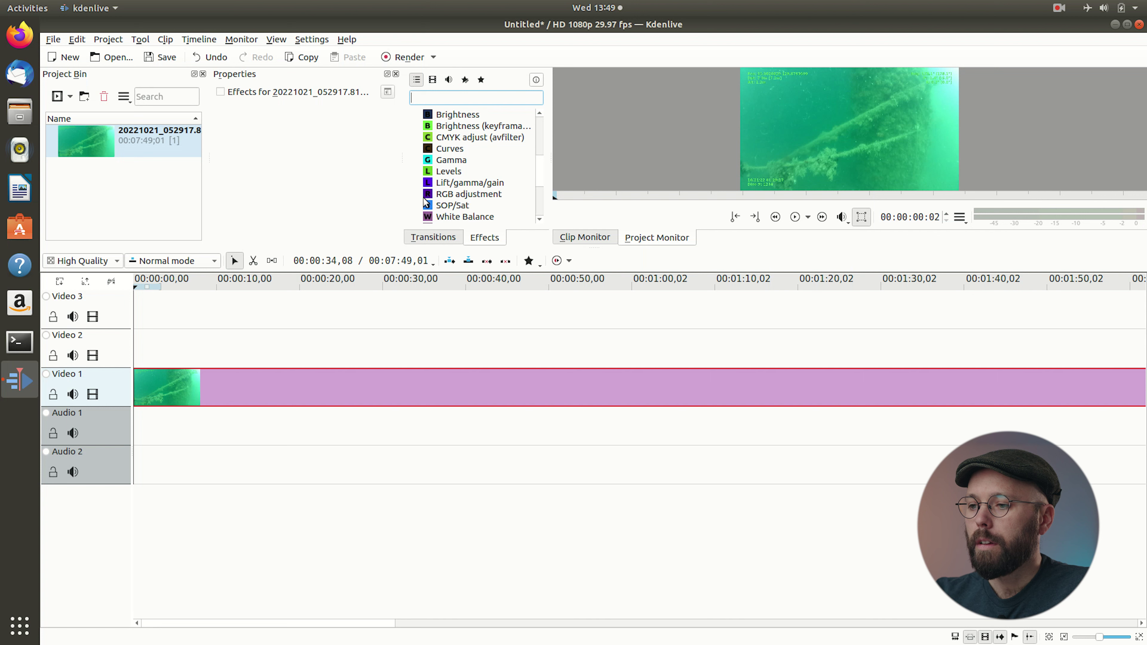
{"action": "left_click_drag", "start_coordinate": [451, 199], "coordinate": [178, 391]}
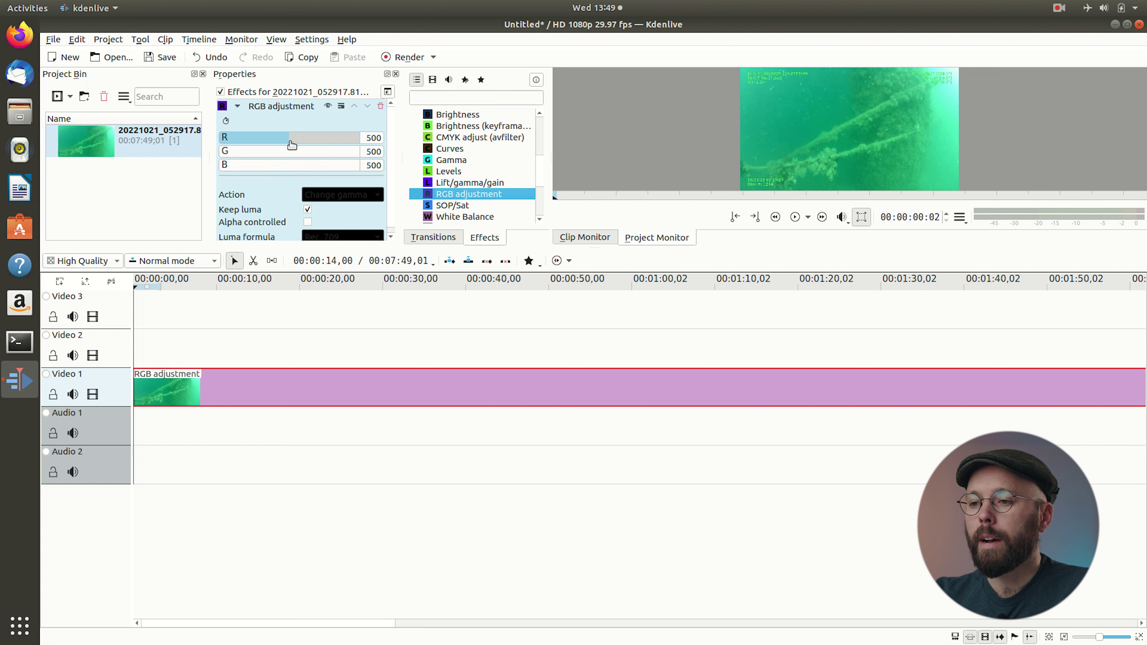
Step: Set the clip's RGB adjustment to R 1000, G 339 and B 504
{"action": "left_click_drag", "start_coordinate": [293, 145], "coordinate": [364, 138]}
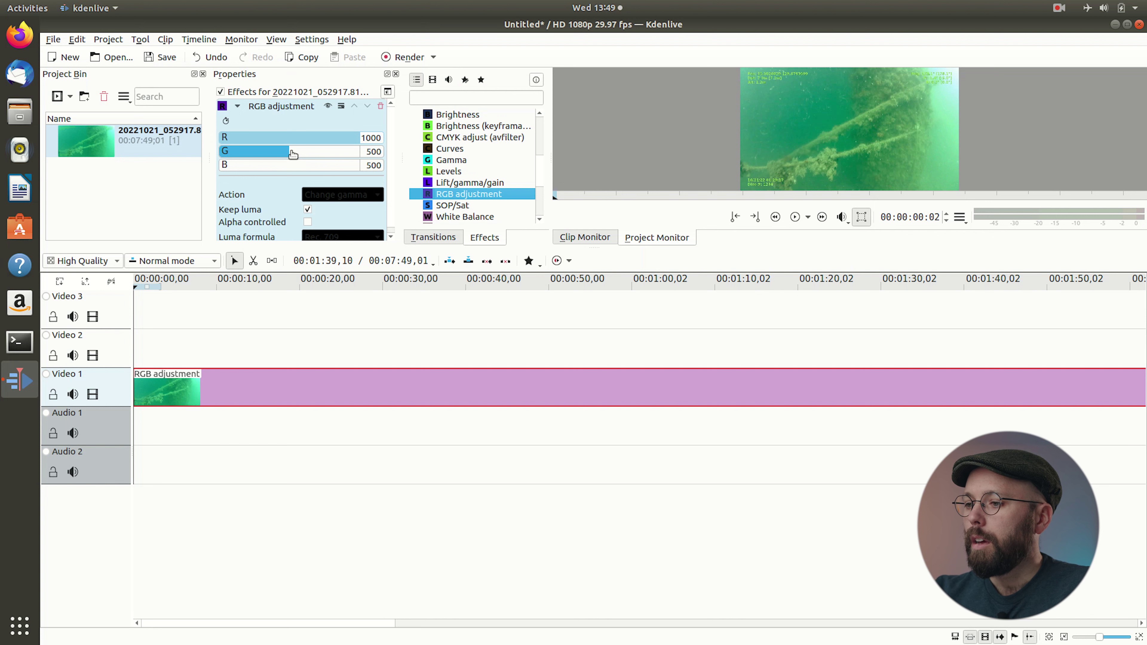
{"action": "left_click_drag", "start_coordinate": [293, 153], "coordinate": [269, 156]}
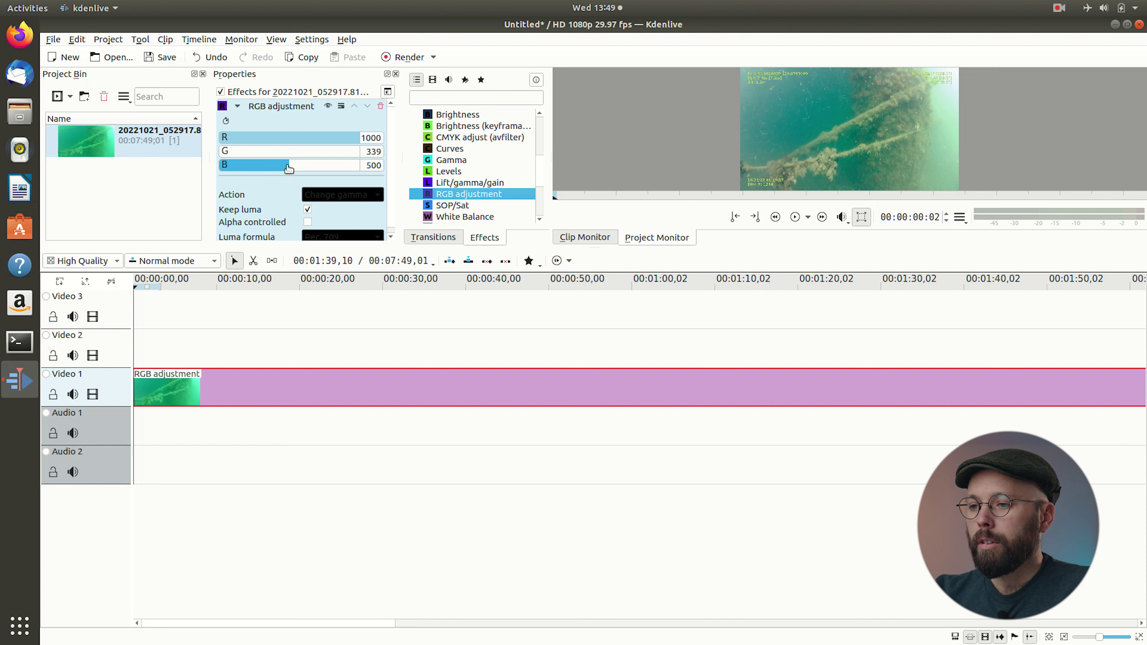
{"action": "mouse_move", "coordinate": [289, 168]}
{"action": "left_mouse_down"}
{"action": "mouse_move", "coordinate": [303, 175]}
{"action": "mouse_move", "coordinate": [276, 172]}
{"action": "mouse_move", "coordinate": [291, 176]}
{"action": "left_mouse_up"}
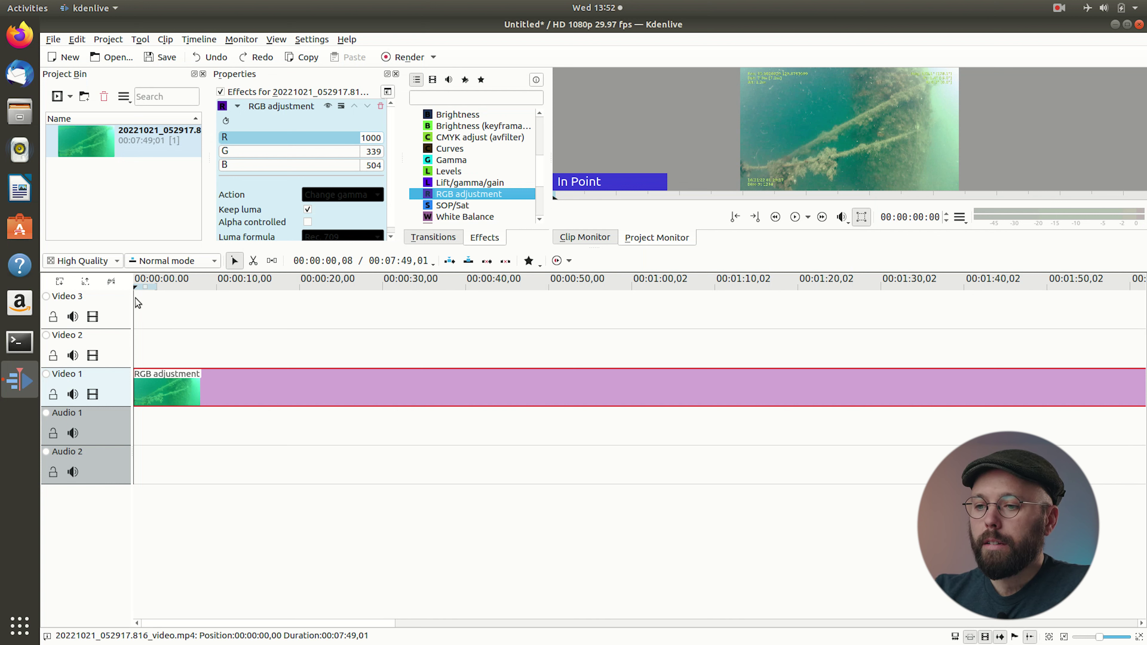
Step: Cut the Video 1 clip at 00:00:03,06 and at about 00:00:09,23
{"action": "left_click_drag", "start_coordinate": [135, 288], "coordinate": [159, 297]}
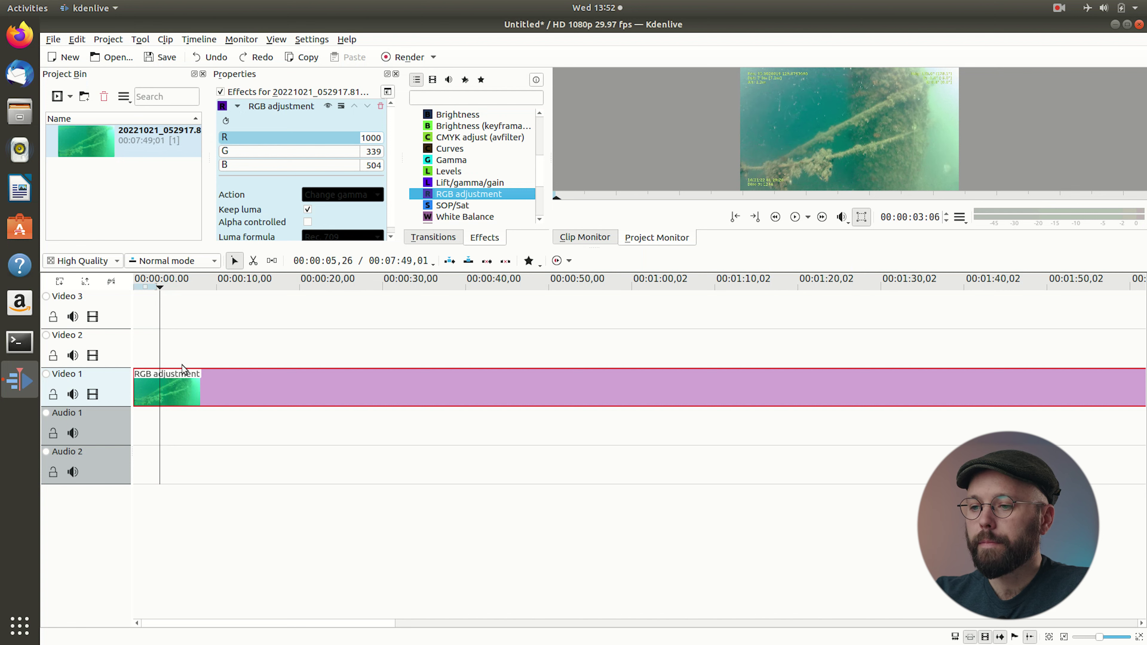
{"action": "left_click", "coordinate": [254, 266]}
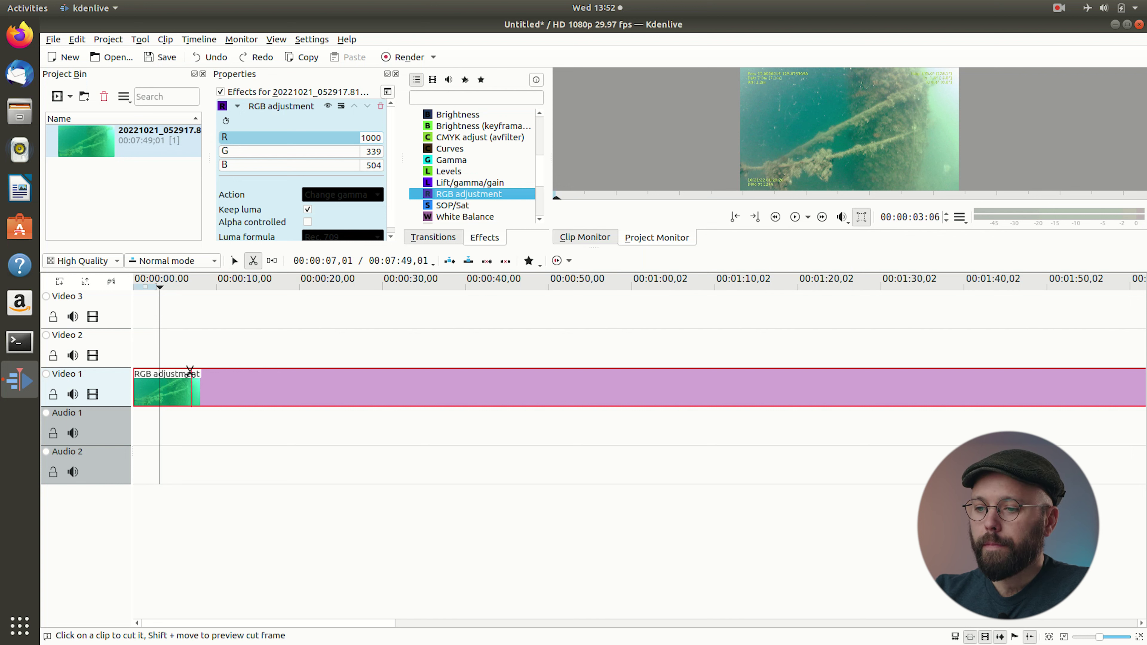
{"action": "left_click", "coordinate": [160, 386]}
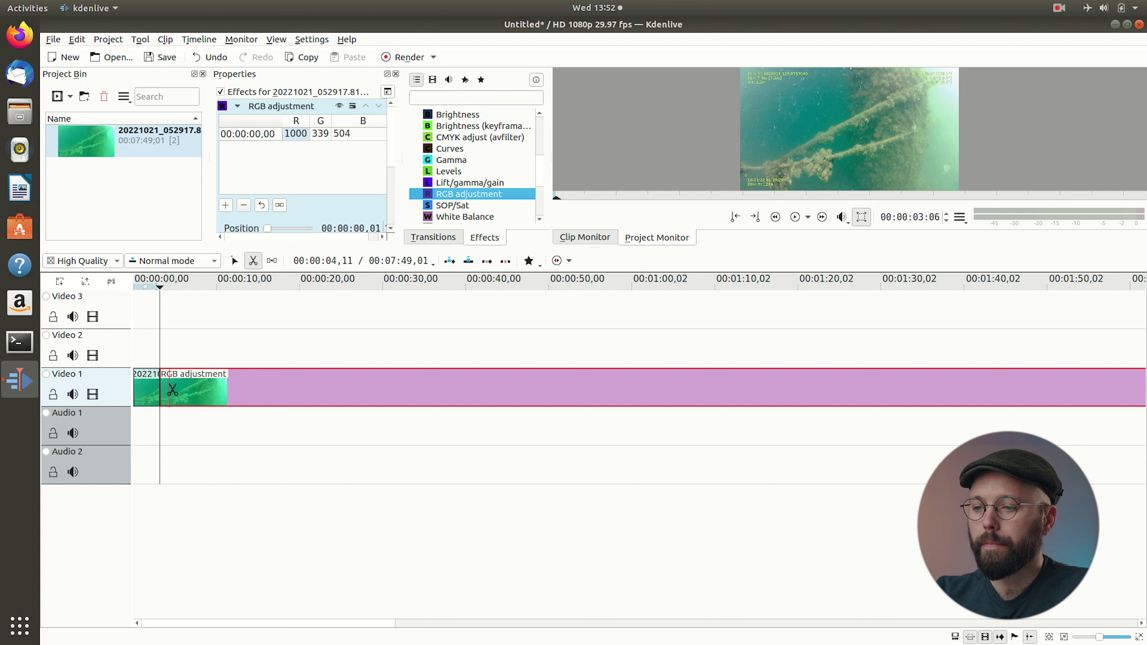
{"action": "left_click", "coordinate": [214, 398]}
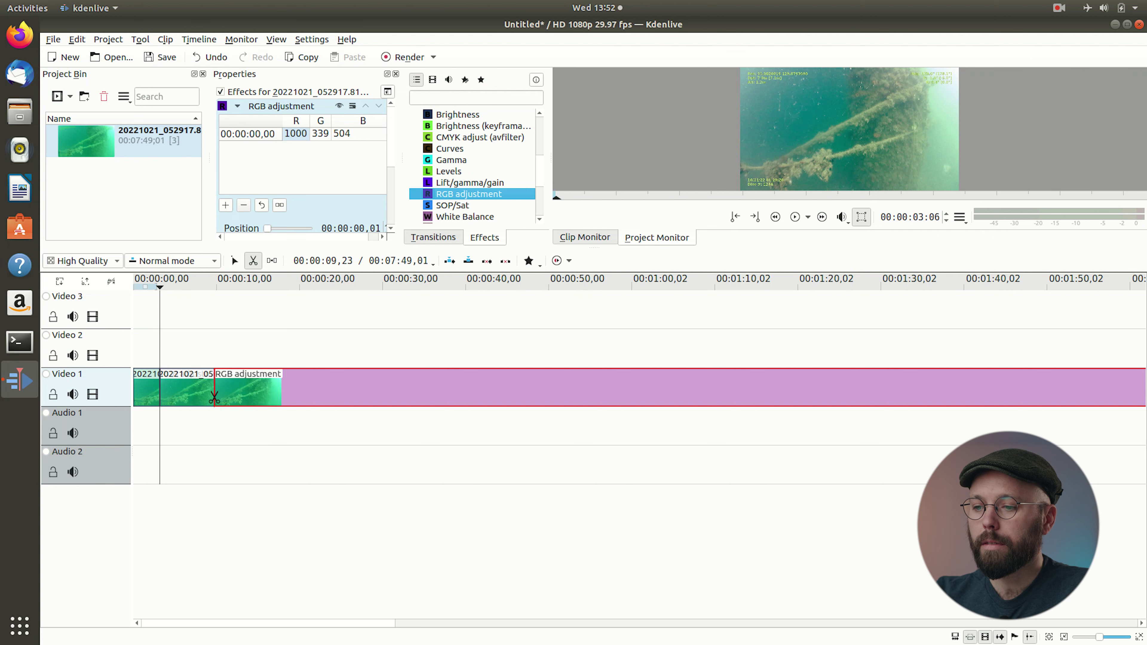
Step: Delete the first and last segments of the cut clip, keeping only the middle segment on Video 1
{"action": "left_click", "coordinate": [233, 262]}
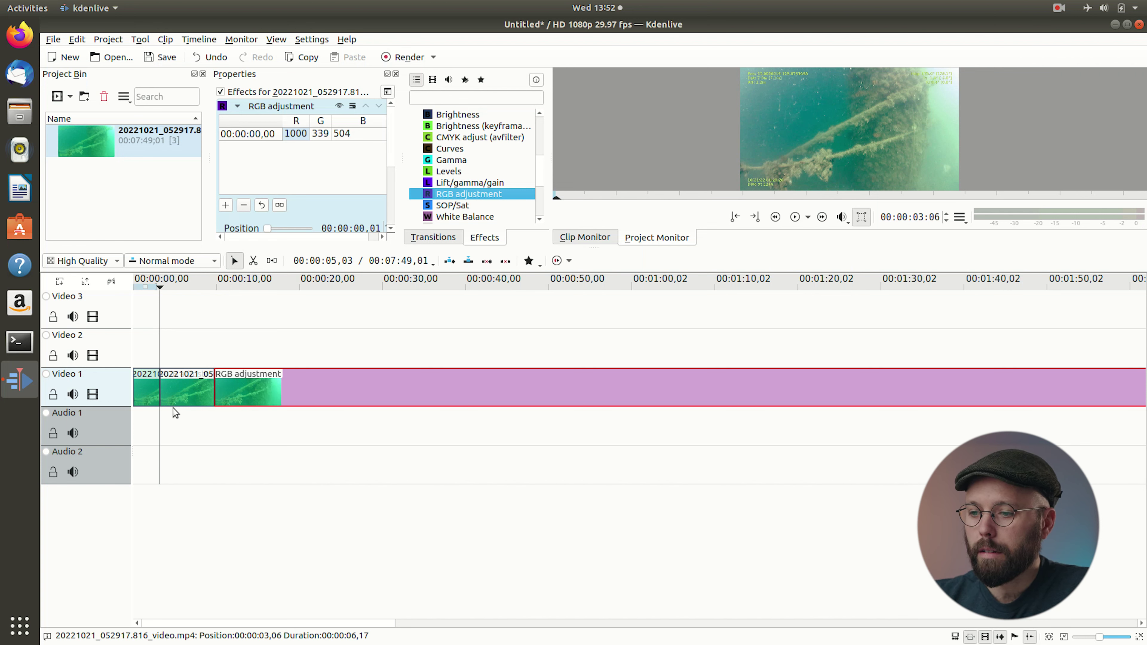
{"action": "left_click", "coordinate": [151, 397]}
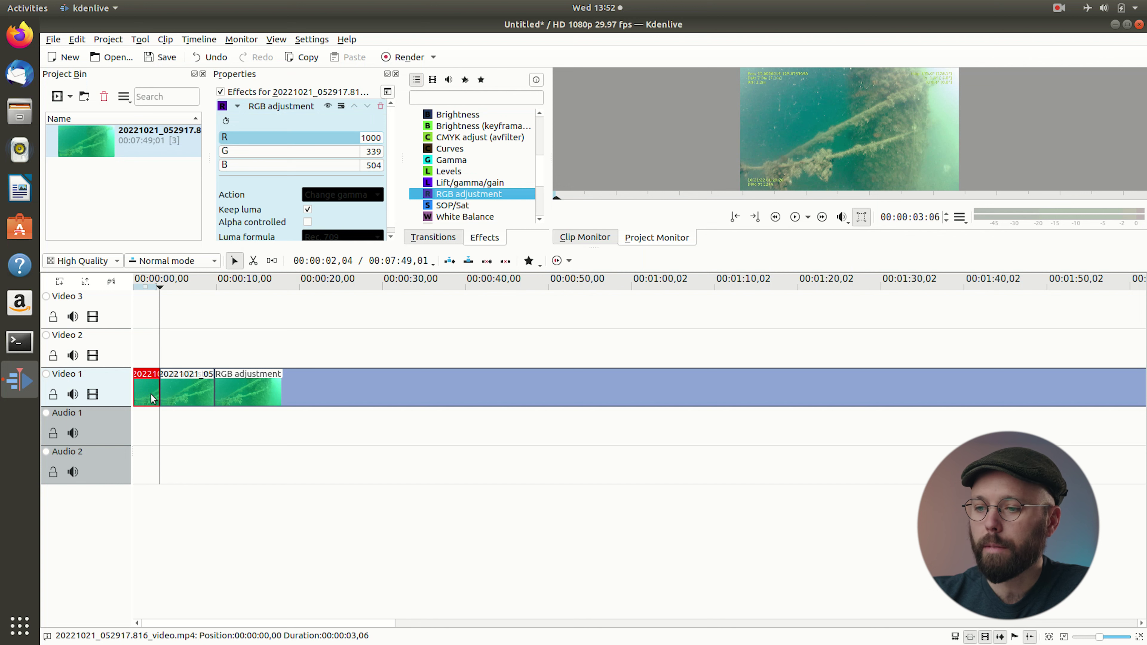
{"action": "key", "text": "Delete"}
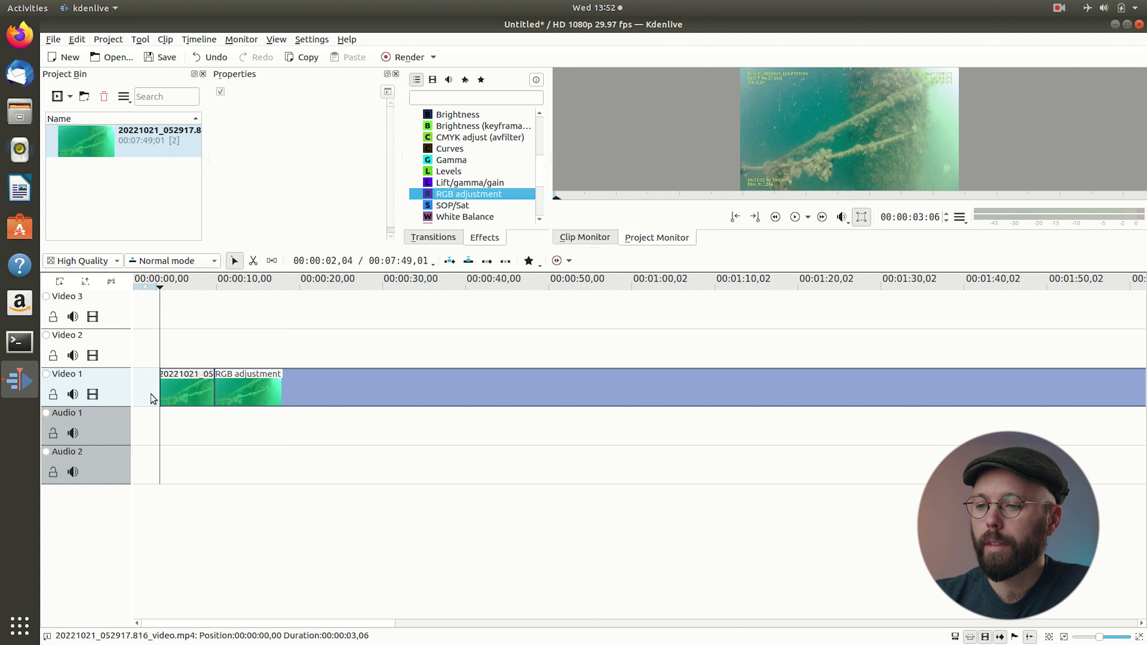
{"action": "left_click", "coordinate": [269, 392]}
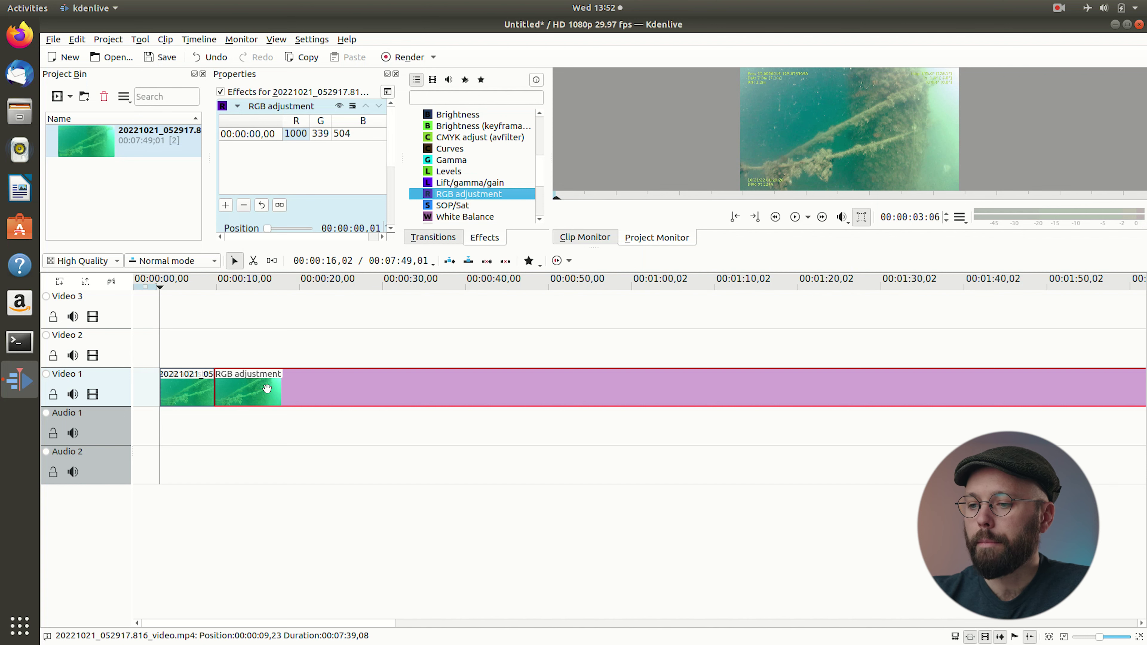
{"action": "key", "text": "Delete"}
Step: Move the remaining segment to the start of the Video 1 track and return the playhead to the beginning
{"action": "left_click_drag", "start_coordinate": [196, 387], "coordinate": [170, 388]}
{"action": "left_click", "coordinate": [191, 354]}
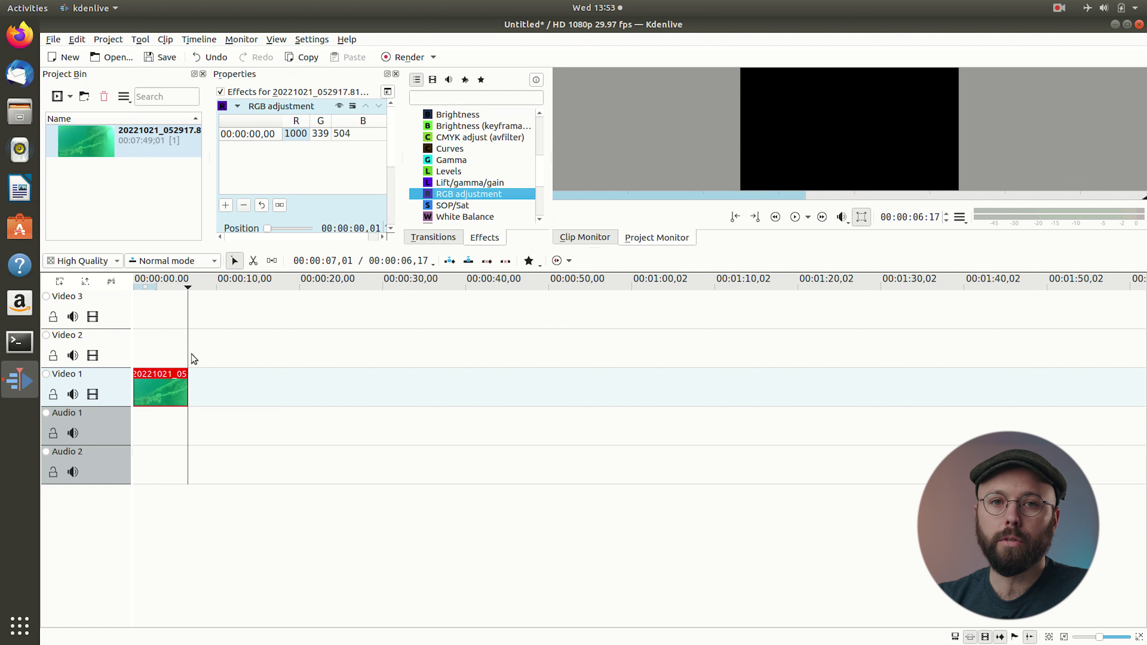
{"action": "key", "text": "Home"}
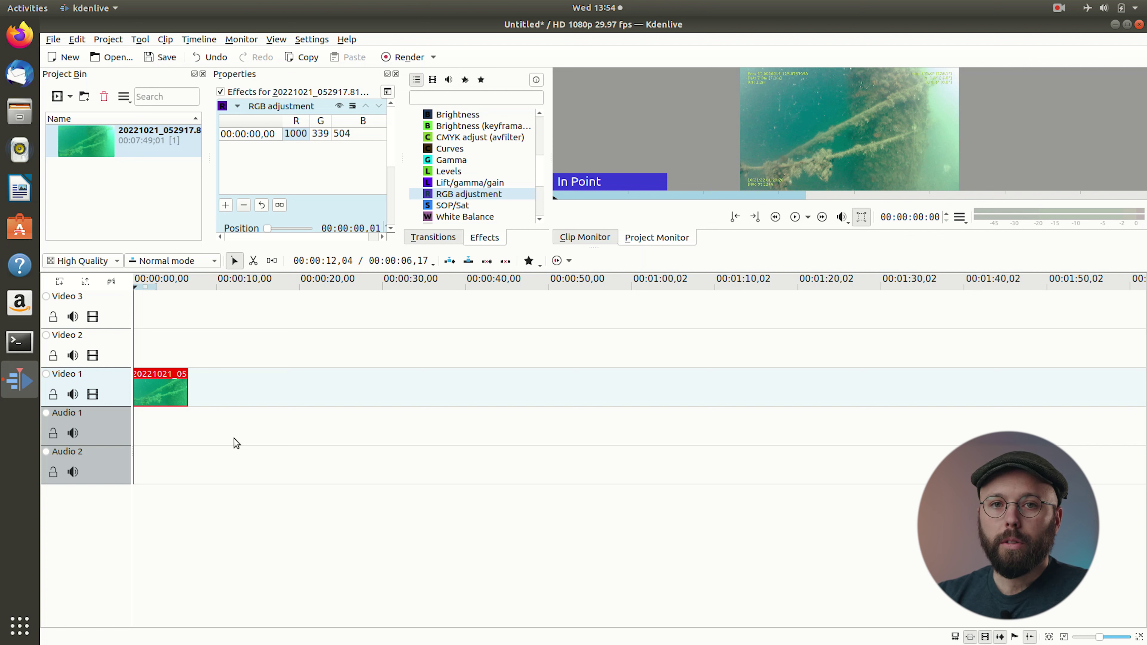
{"action": "left_click", "coordinate": [19, 112]}
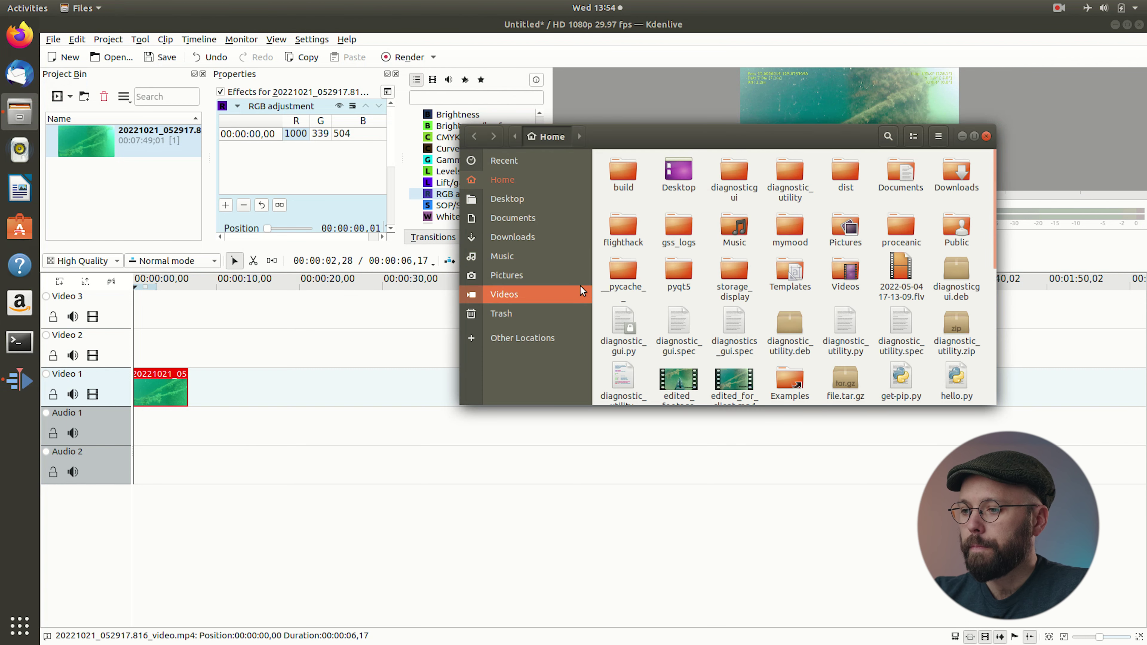
{"action": "left_click", "coordinate": [547, 239]}
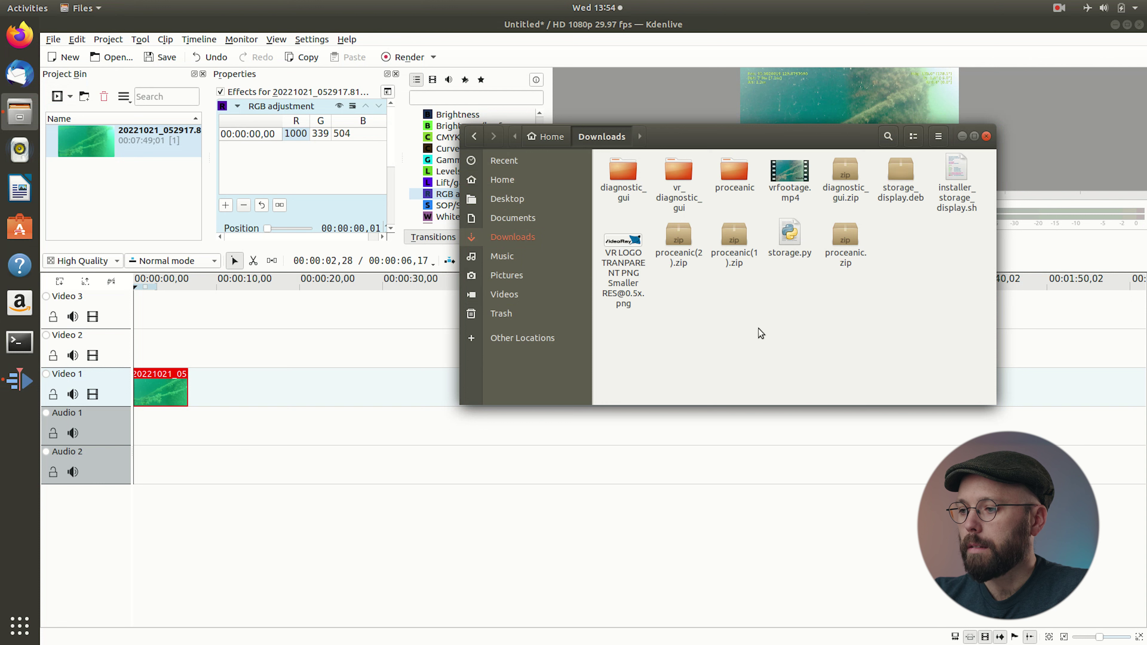
{"action": "left_click", "coordinate": [626, 246]}
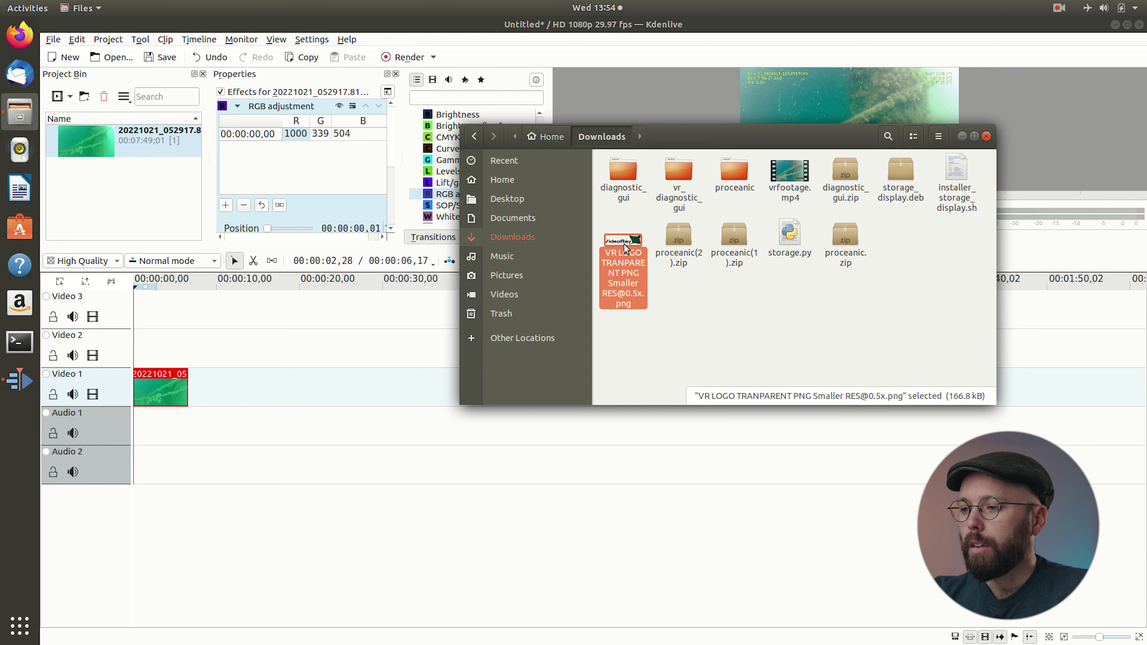
{"action": "left_click_drag", "start_coordinate": [626, 245], "coordinate": [117, 170]}
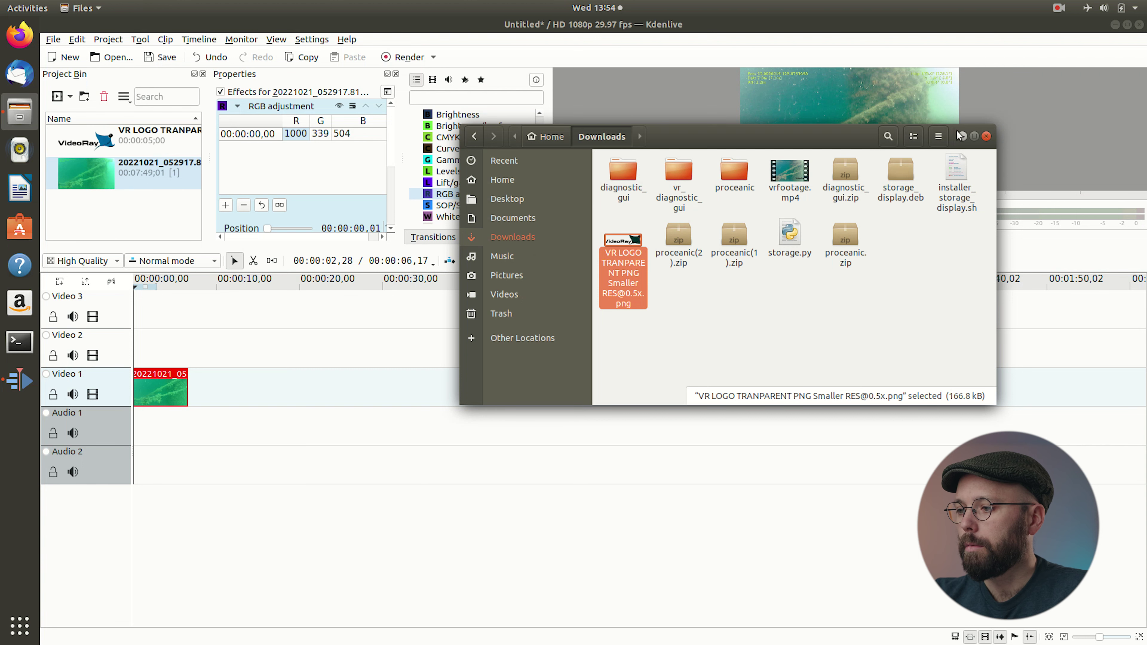
{"action": "left_click", "coordinate": [986, 137]}
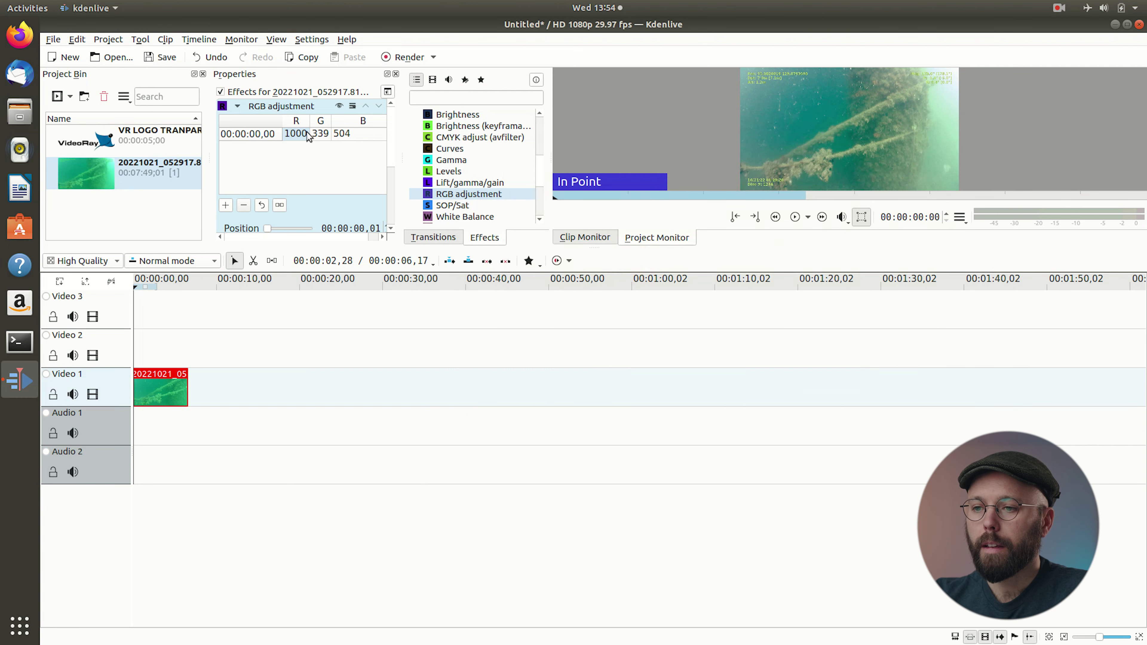
Step: Place the logo image at the start of the Video 2 track and extend it to the end of the Video 1 clip
{"action": "left_click_drag", "start_coordinate": [83, 144], "coordinate": [138, 345]}
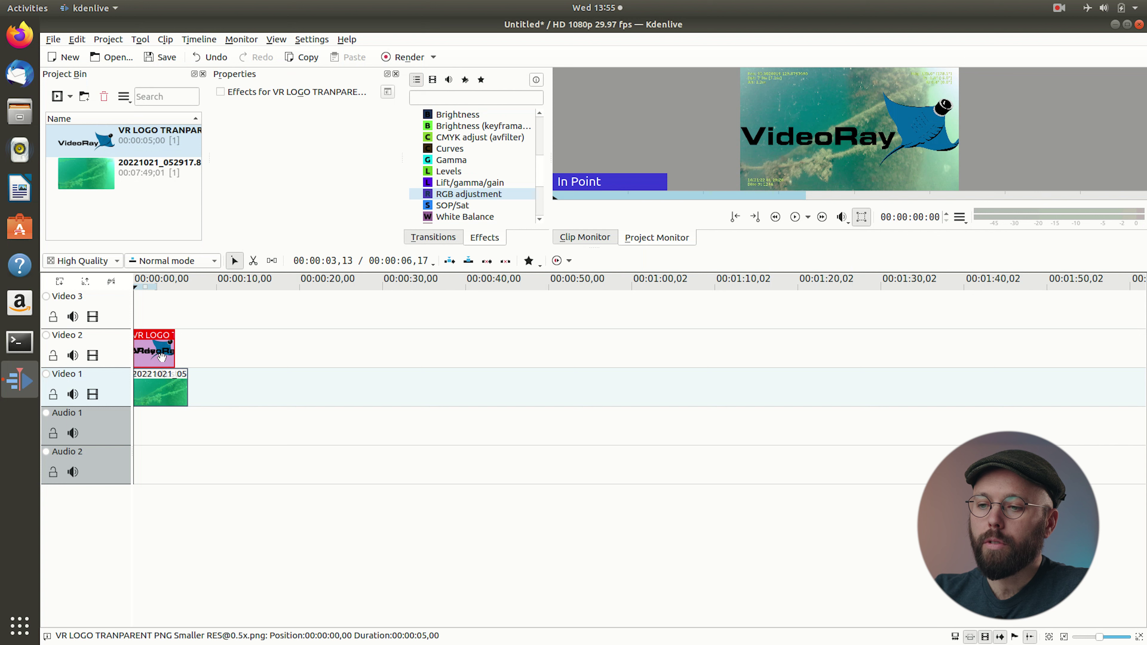
{"action": "left_click_drag", "start_coordinate": [175, 353], "coordinate": [188, 356]}
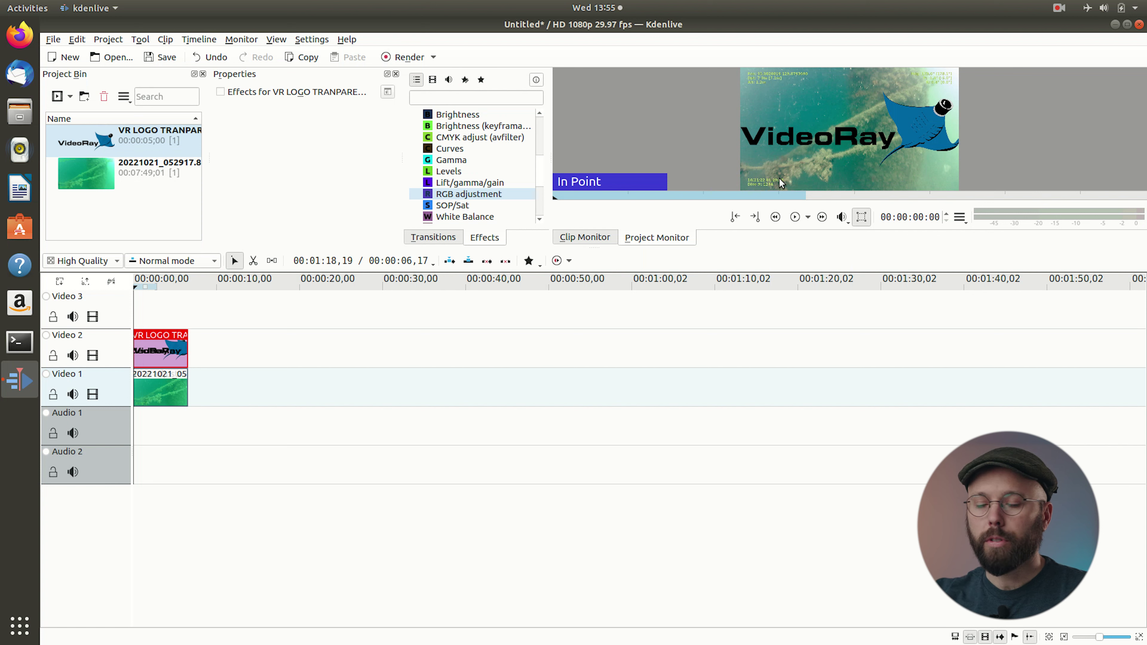
Step: Apply the Transform effect from the Crop and transform category to the logo clip on Video 2
{"action": "scroll", "coordinate": [459, 198], "scroll_direction": "down", "scroll_amount": 1}
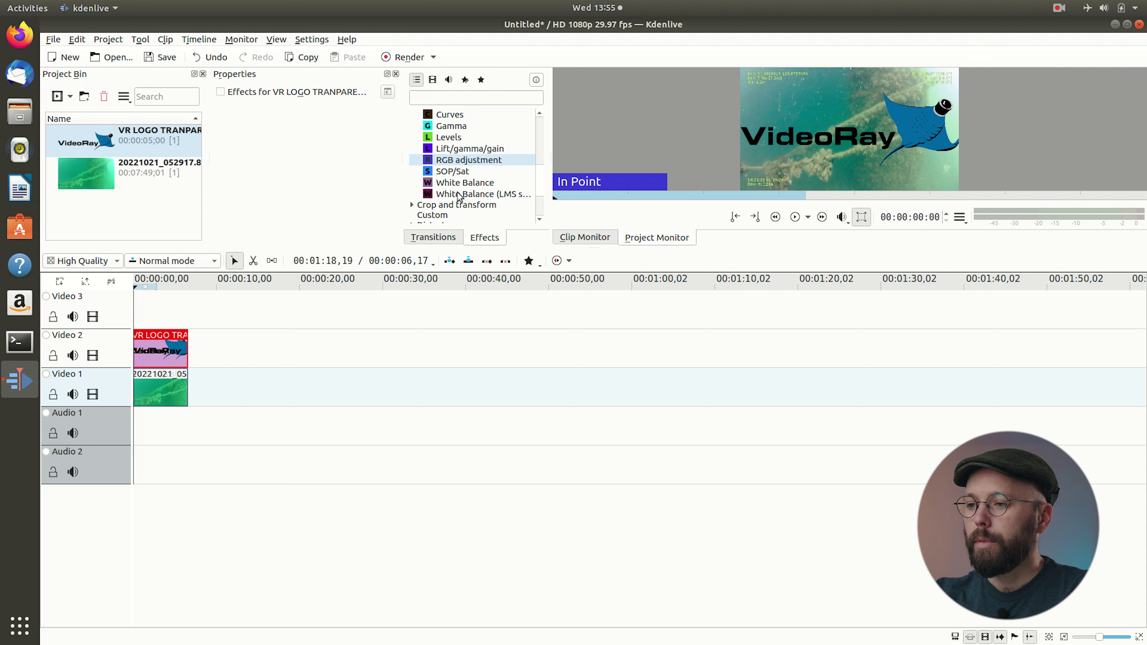
{"action": "scroll", "coordinate": [452, 195], "scroll_direction": "down", "scroll_amount": 1}
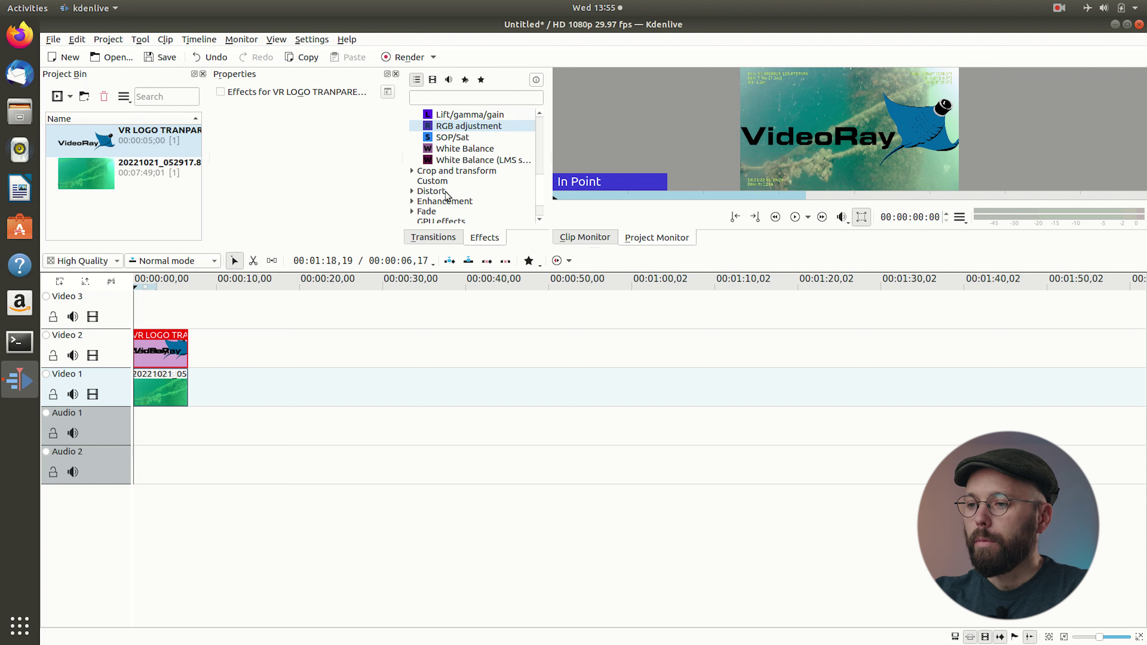
{"action": "left_click", "coordinate": [412, 172]}
{"action": "scroll", "coordinate": [445, 189], "scroll_direction": "down", "scroll_amount": 2}
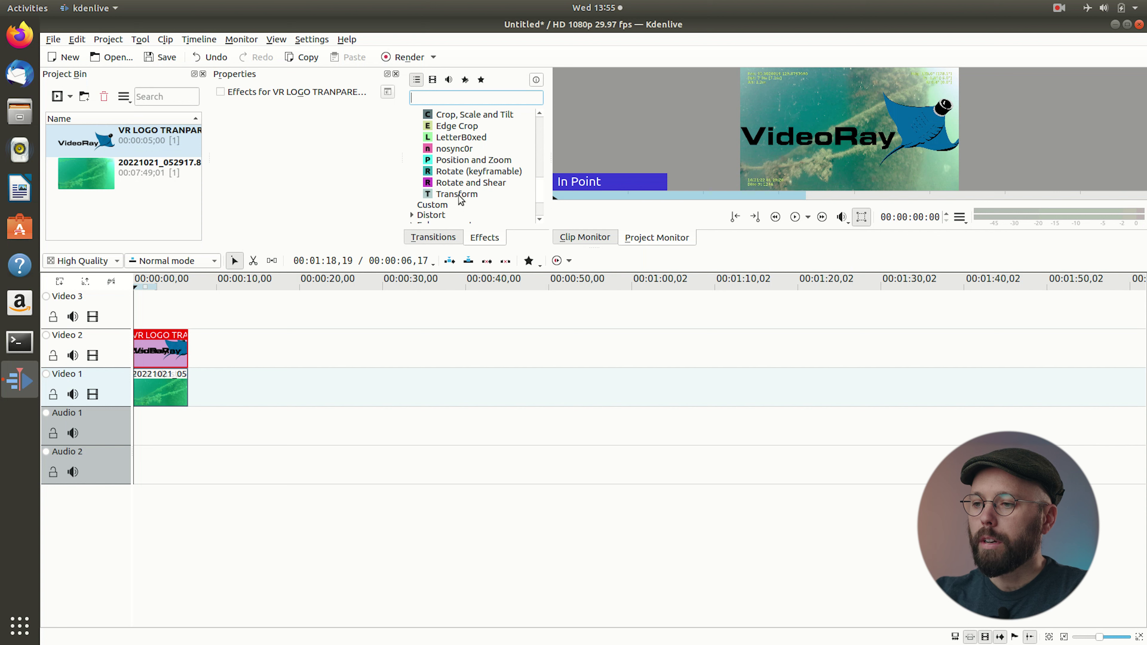
{"action": "left_click", "coordinate": [459, 195]}
{"action": "left_click_drag", "start_coordinate": [458, 195], "coordinate": [156, 352]}
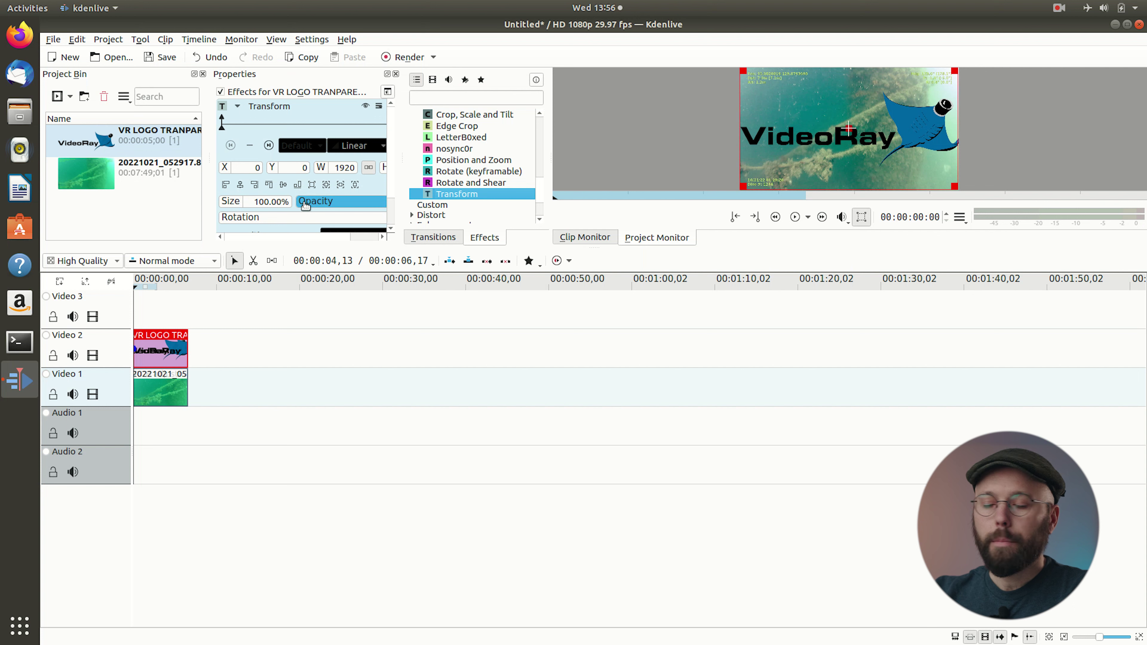
Step: Scale the logo to about 28% and move it to the lower-right corner of the video frame, leaving the clip deselected
{"action": "left_click_drag", "start_coordinate": [952, 182], "coordinate": [822, 97]}
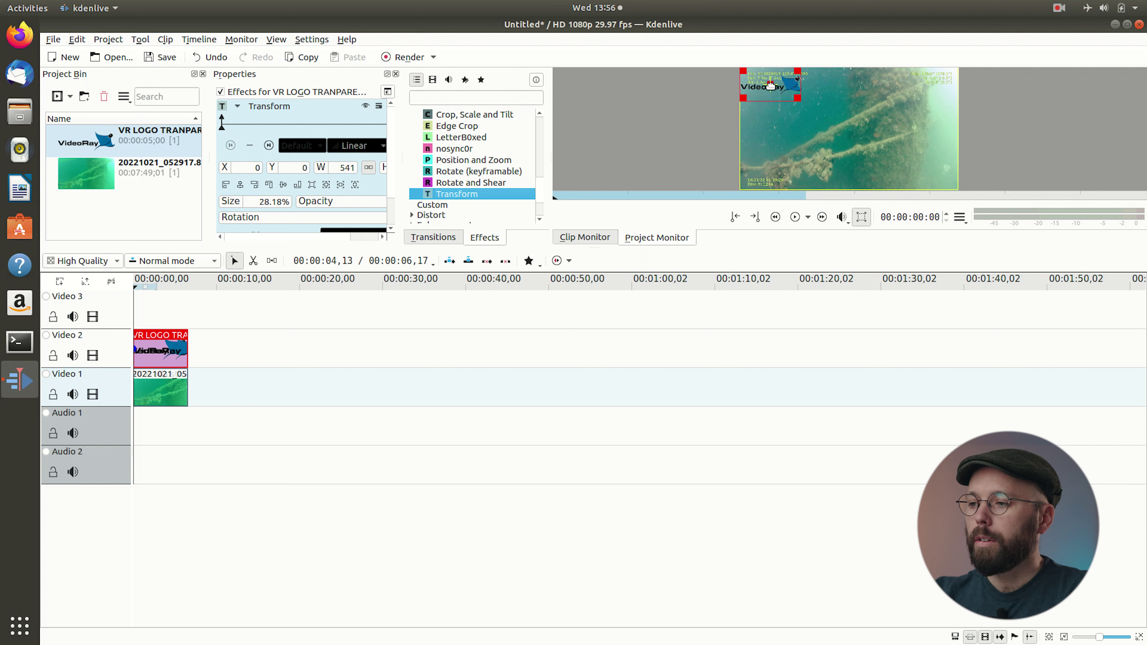
{"action": "left_click_drag", "start_coordinate": [770, 85], "coordinate": [923, 173]}
{"action": "left_click", "coordinate": [240, 349]}
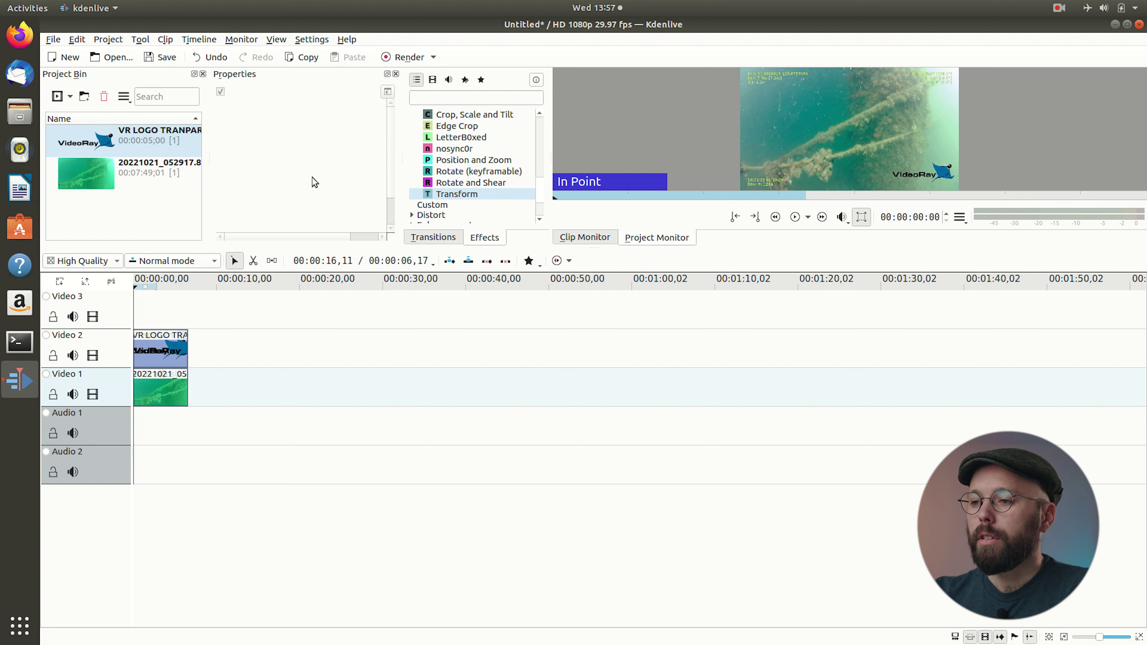
Step: Open the render settings and set the output file to vrFootage.webm in the Downloads folder
{"action": "left_click", "coordinate": [404, 59]}
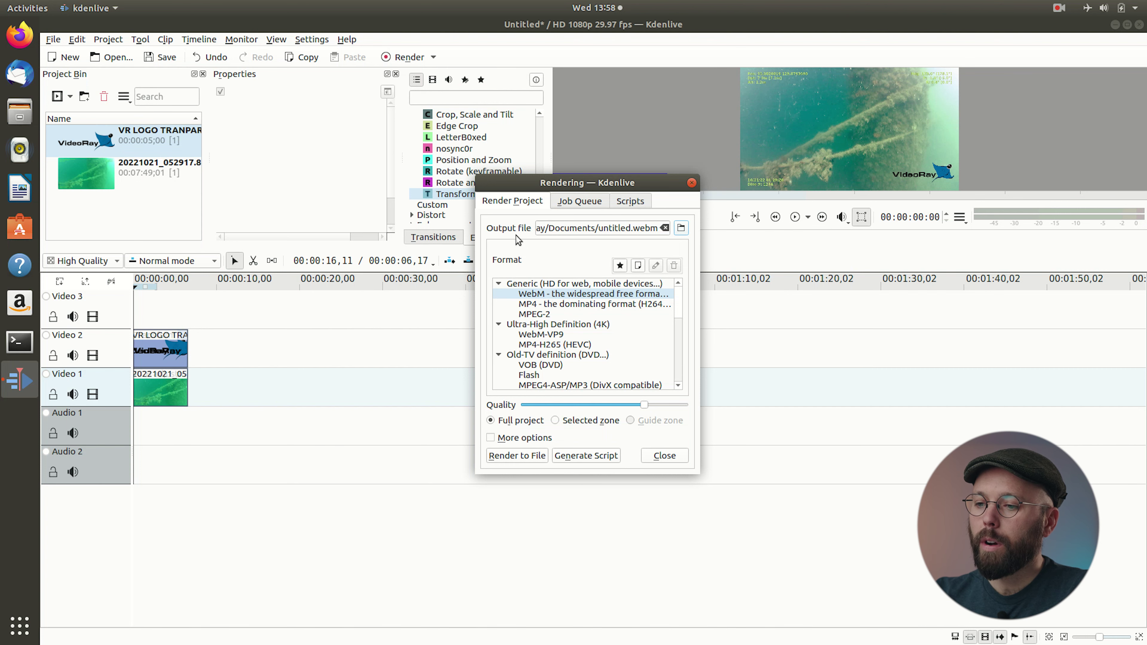
{"action": "left_click", "coordinate": [681, 227]}
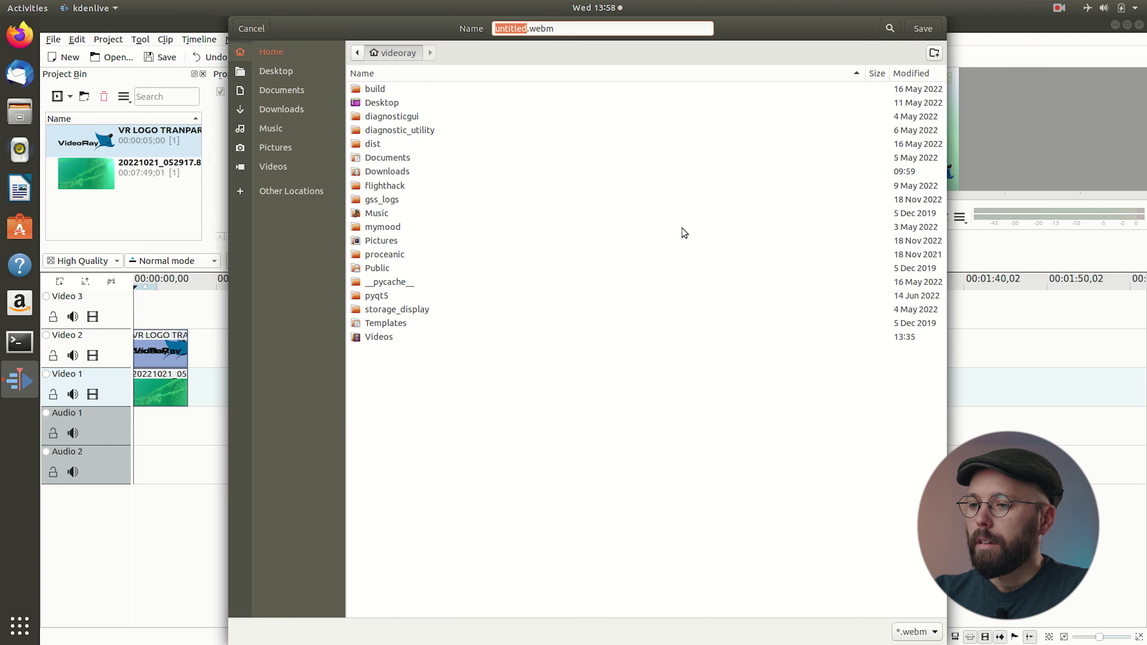
{"action": "left_click", "coordinate": [293, 109]}
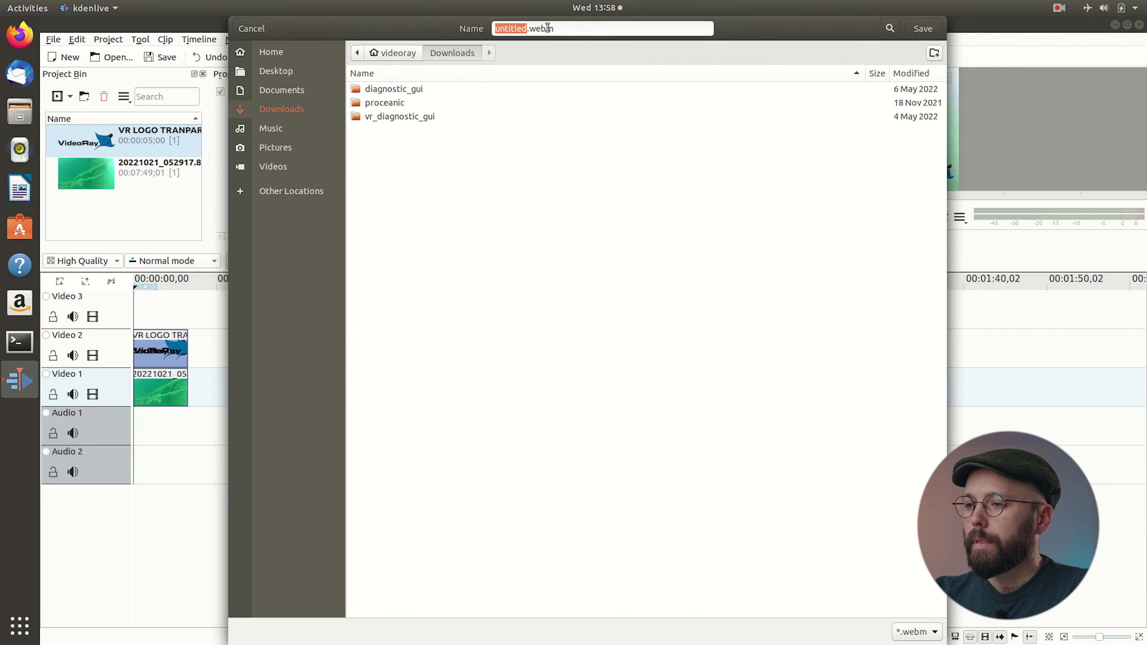
{"action": "left_click_drag", "start_coordinate": [526, 29], "coordinate": [462, 27]}
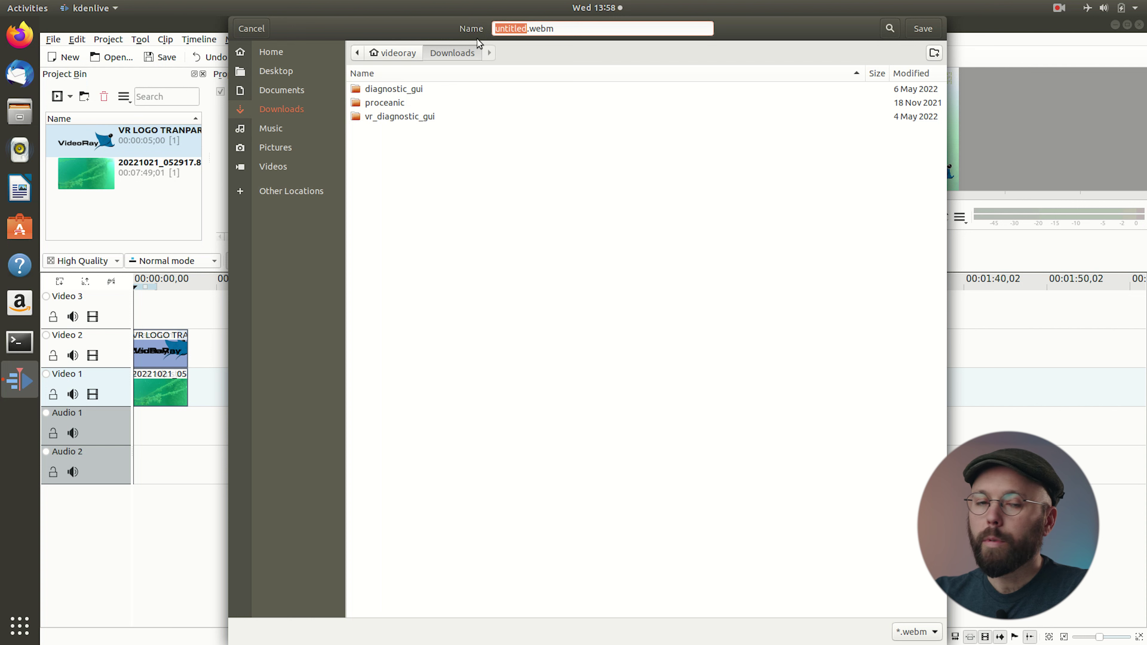
{"action": "type", "text": "vr"}
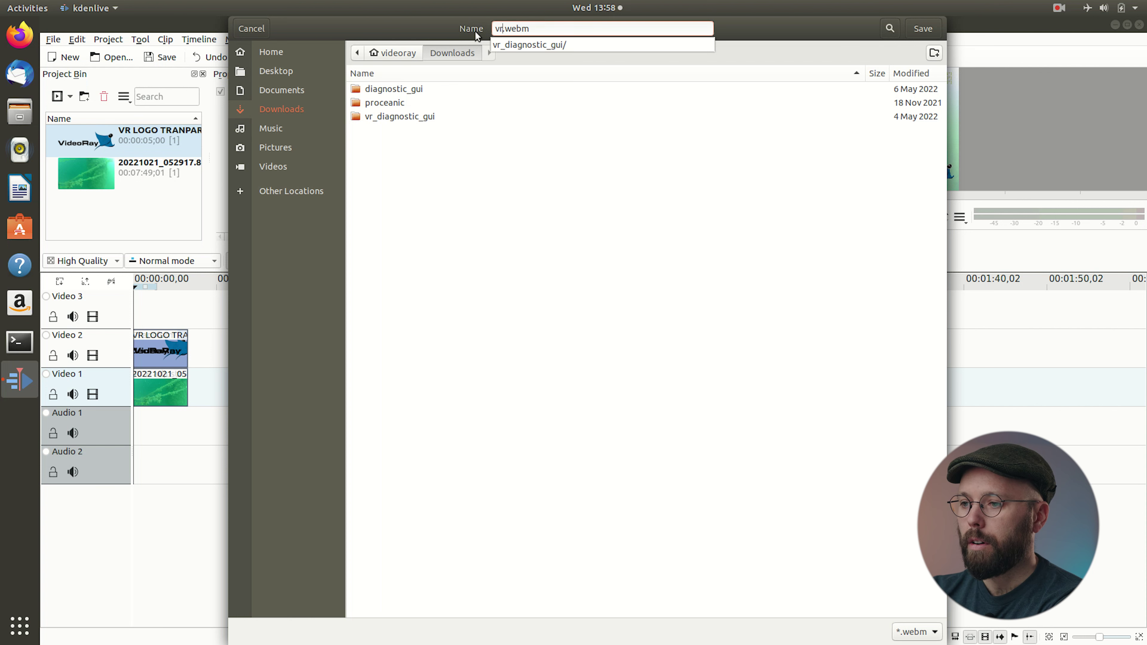
{"action": "type", "text": "Foot"}
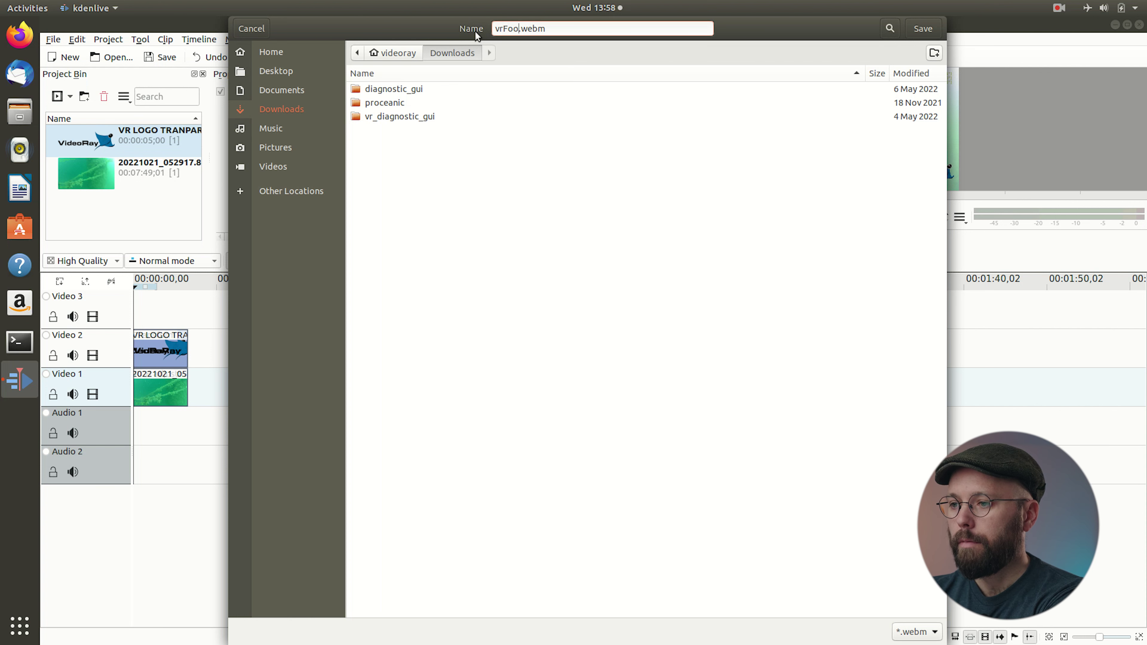
{"action": "type", "text": "age"}
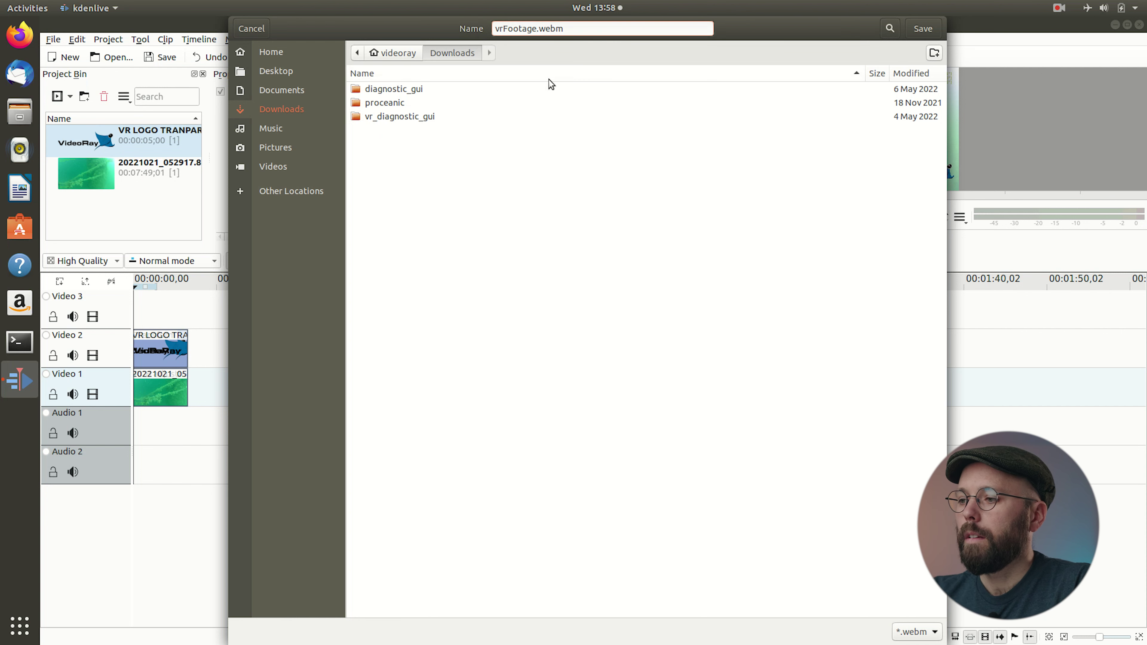
{"action": "left_click", "coordinate": [924, 29]}
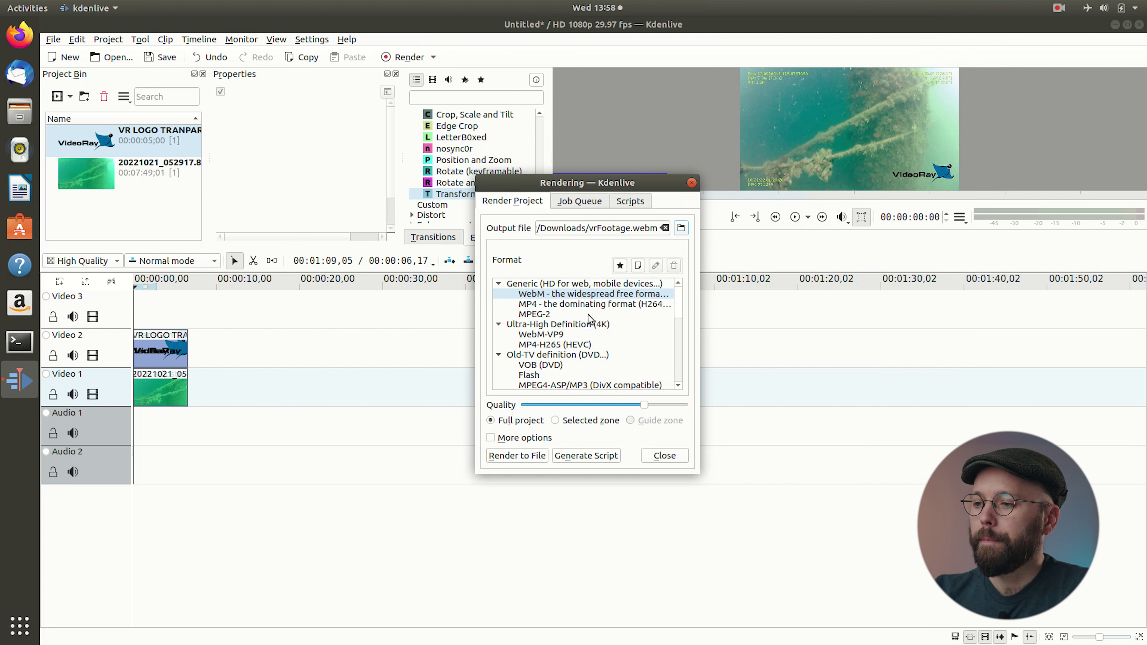
Step: Render the full project in the generic MP4 (H264) format and close the rendering dialog
{"action": "left_click", "coordinate": [570, 305]}
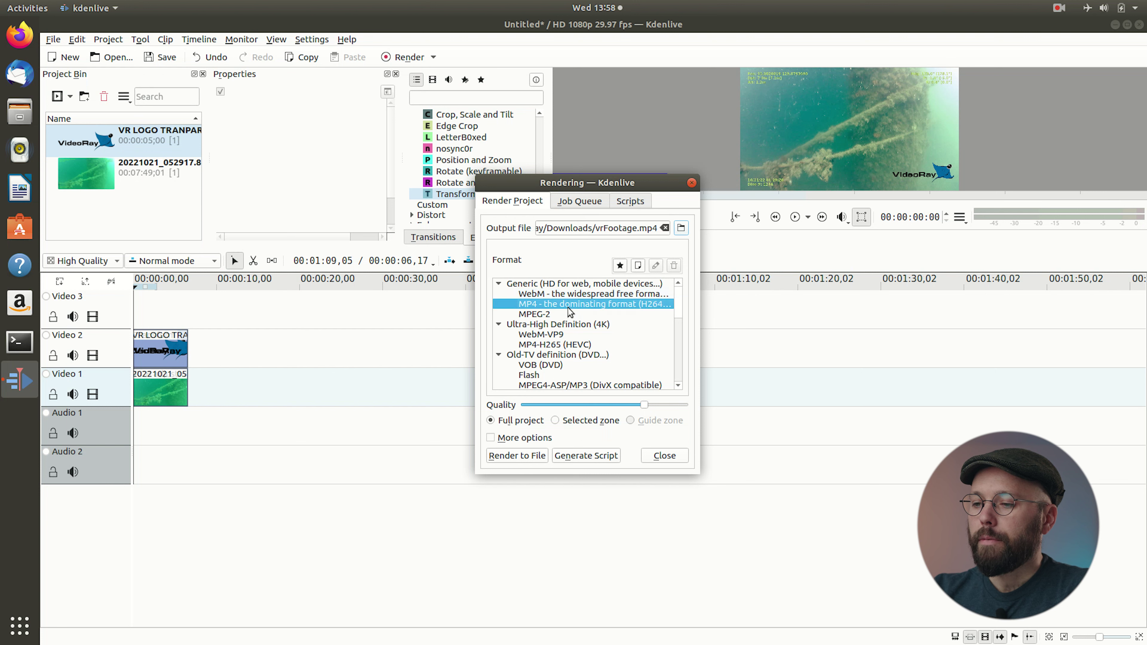
{"action": "left_click", "coordinate": [517, 456]}
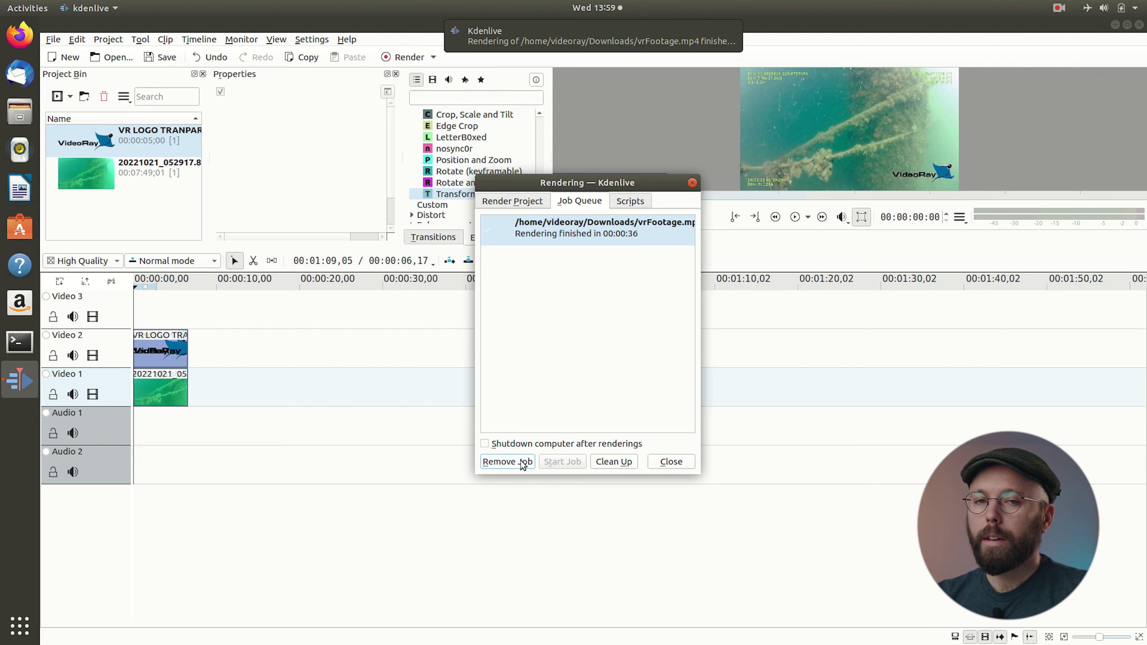
{"action": "left_click", "coordinate": [693, 184]}
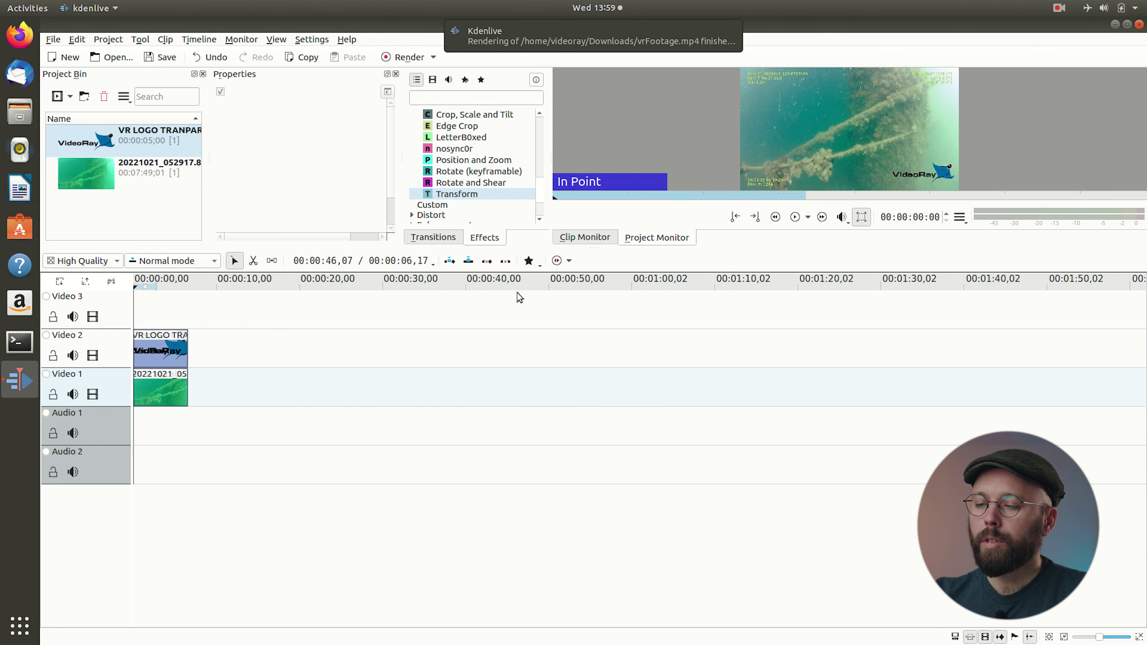
Step: Quit the video editor without saving the changes to the project
{"action": "left_click", "coordinate": [1140, 25]}
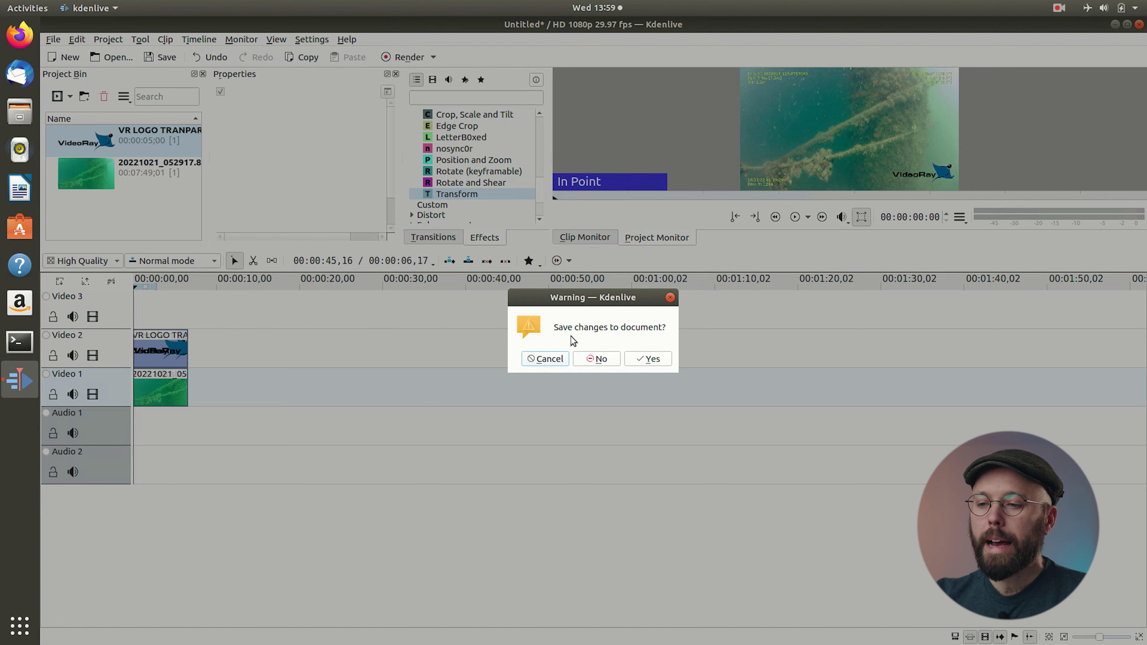
{"action": "left_click", "coordinate": [599, 360]}
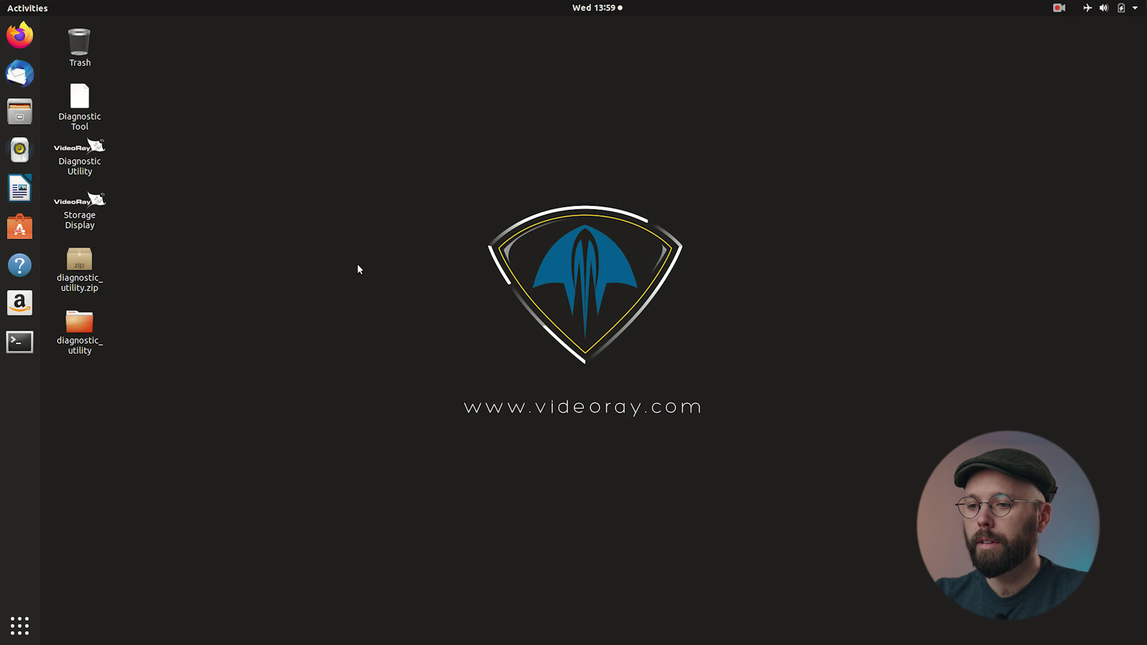
Step: Switch to the Files app and open the rendered vrFootage.mp4 from the Downloads folder for playback
{"action": "left_click", "coordinate": [20, 112]}
{"action": "left_click", "coordinate": [539, 243]}
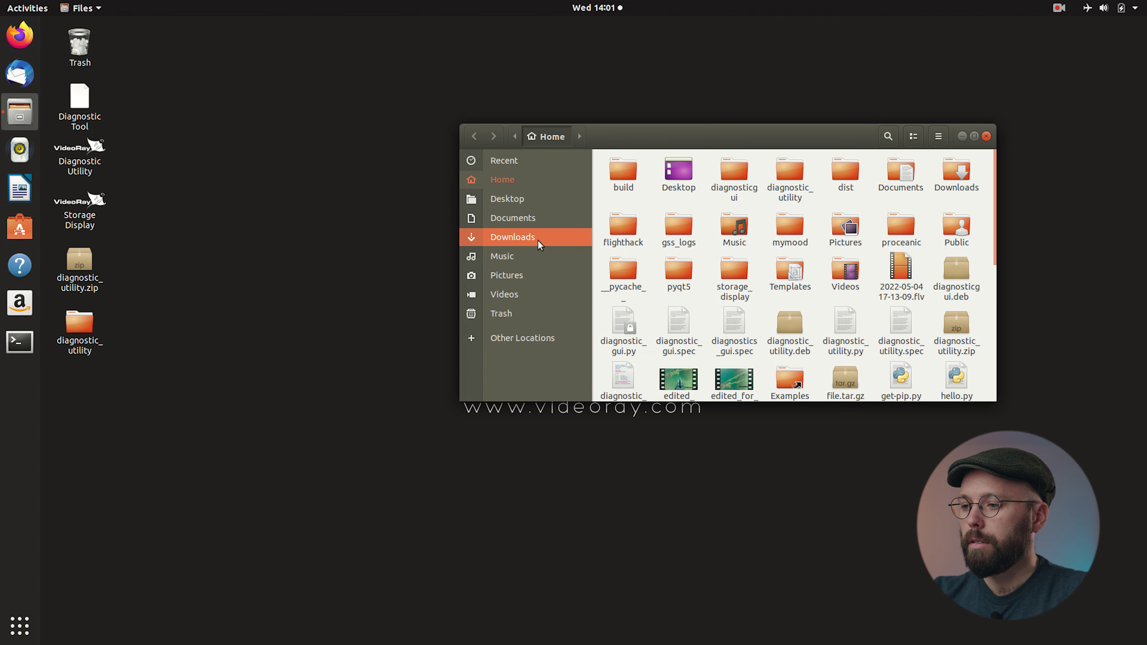
{"action": "double_click", "coordinate": [783, 178]}
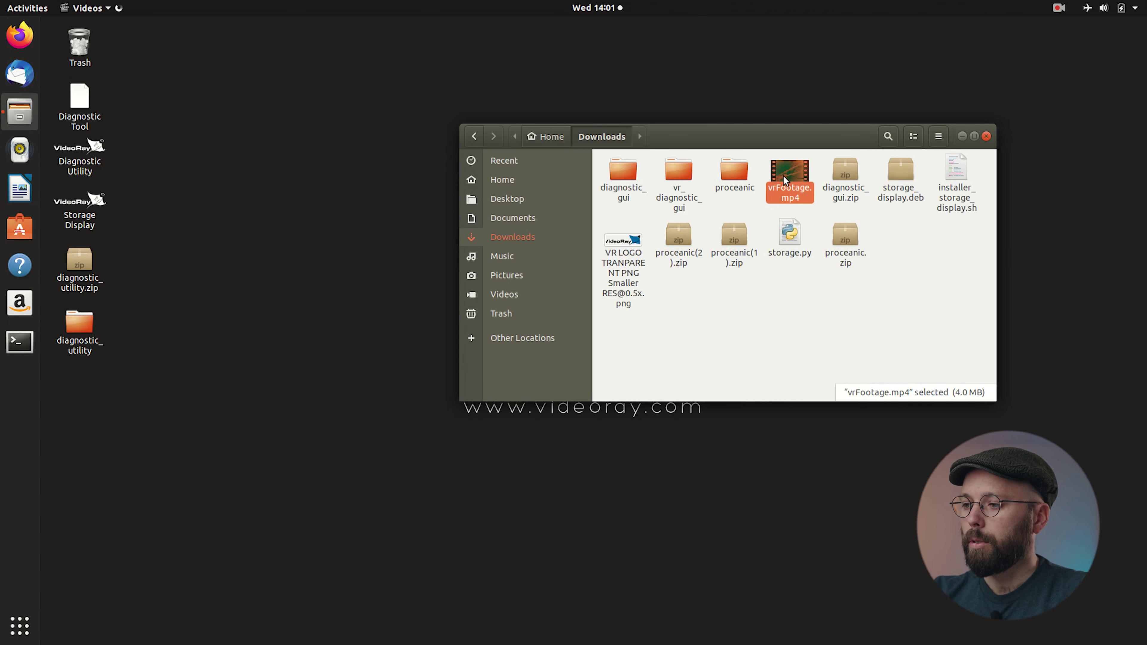